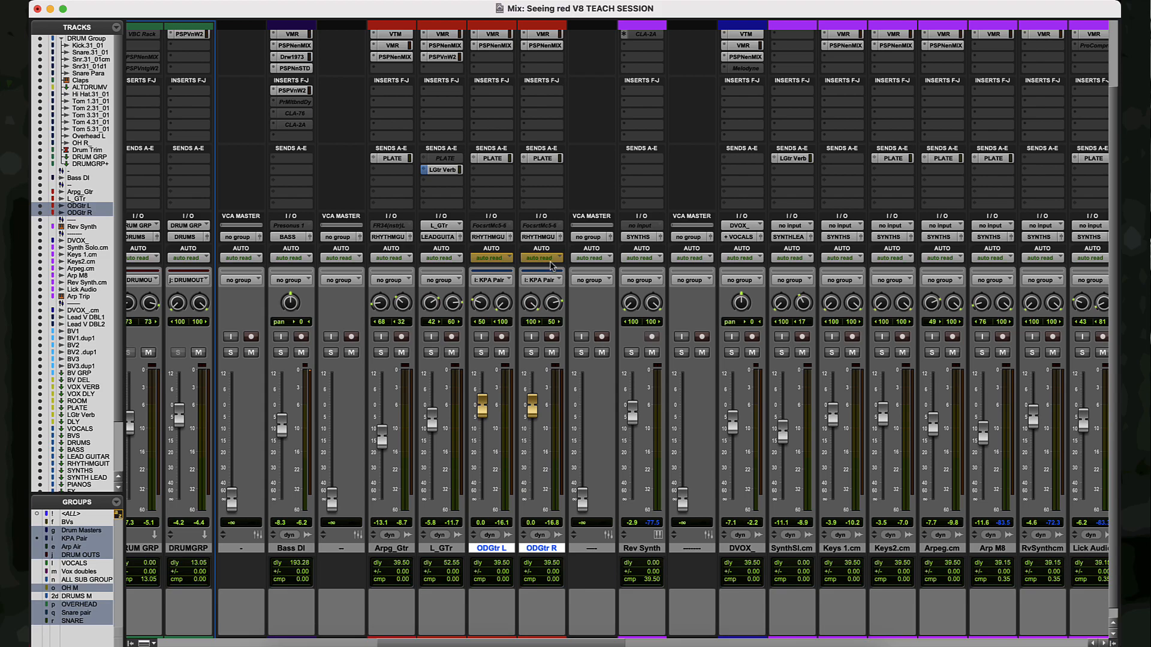
Step: Raise the trim of the linked ODGtr L and ODGtr R faders to +5.0 dB and play the mix briefly
left_click(550, 259)
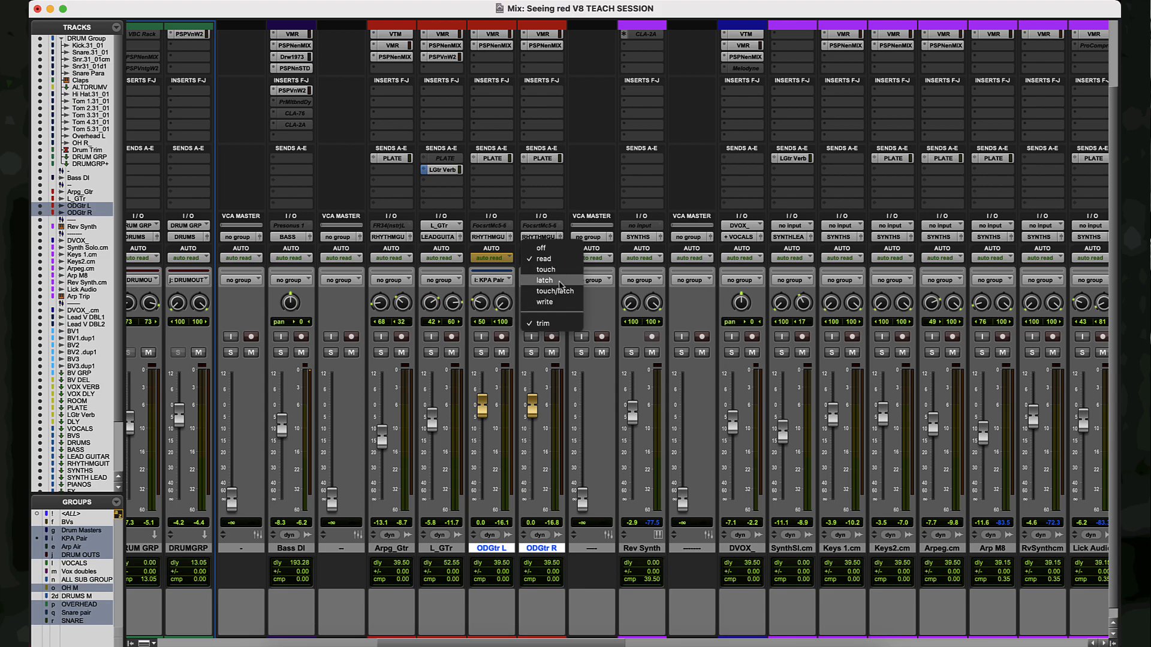
left_click(588, 381)
scroll(546, 405, "up", 1)
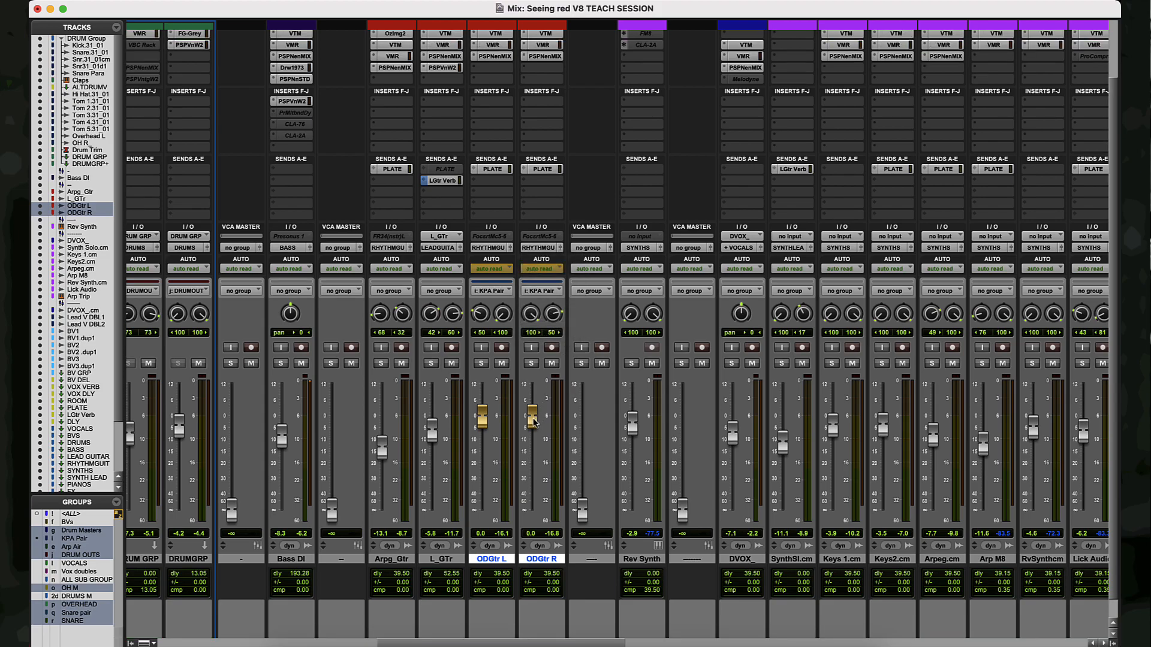
left_click_drag(534, 422, 536, 408)
key("space")
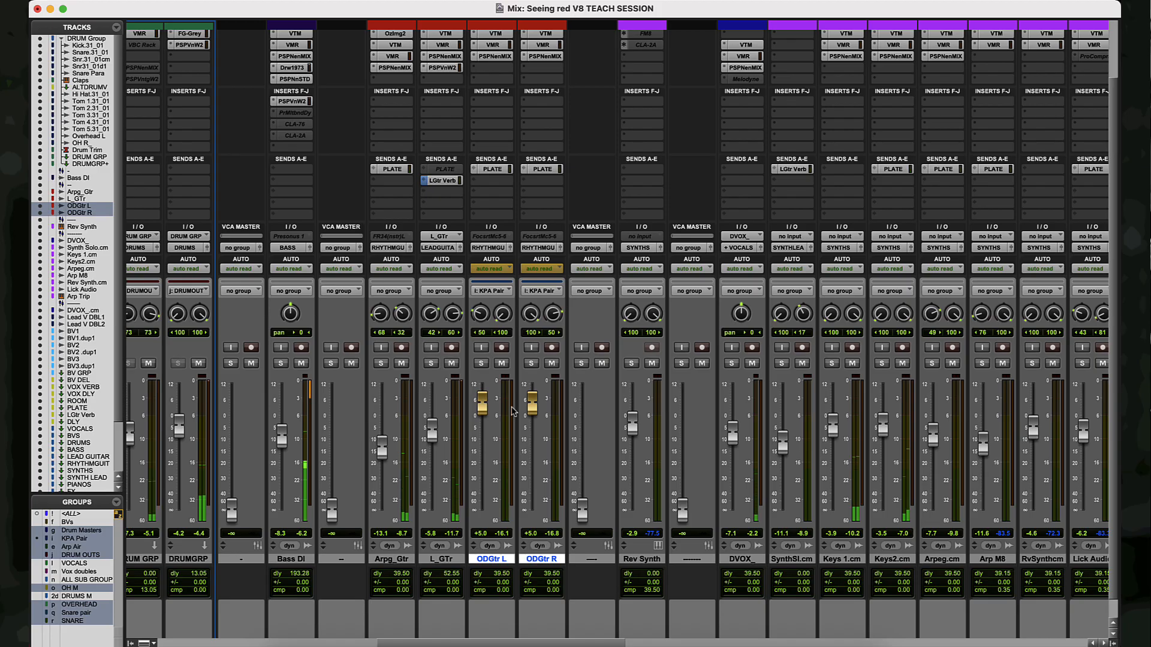
key("space")
Step: Show volume automation on ODGtr L and ODGtr R in the Edit window and select about bars 111 to 152
key("super+equal")
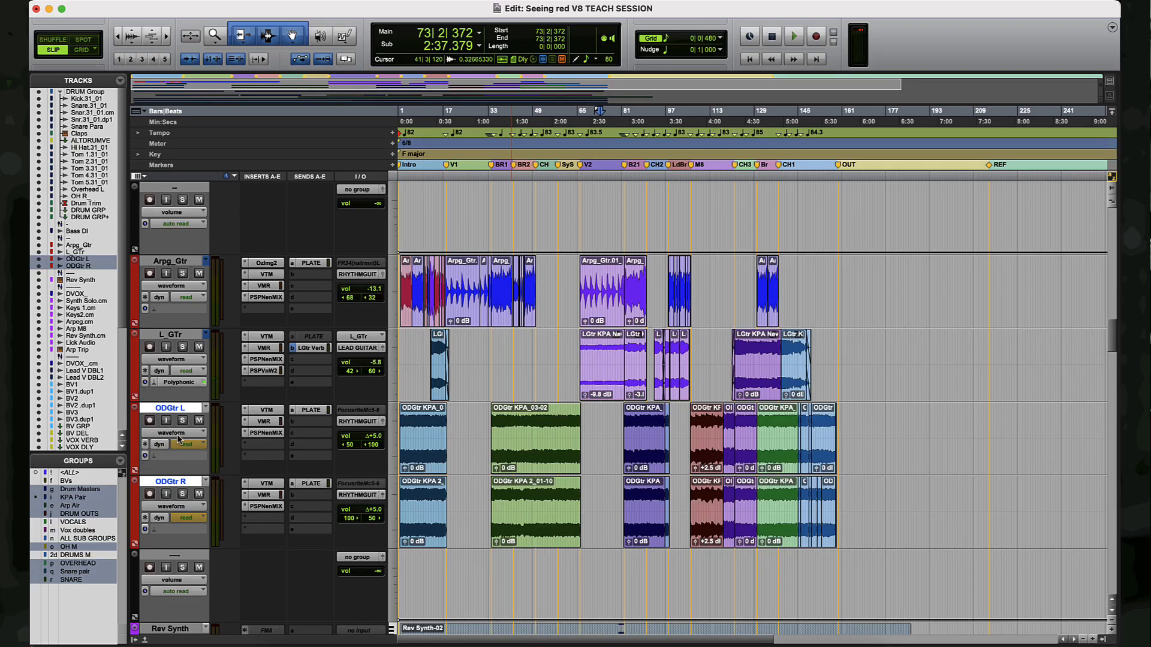
key("ctrl+minus")
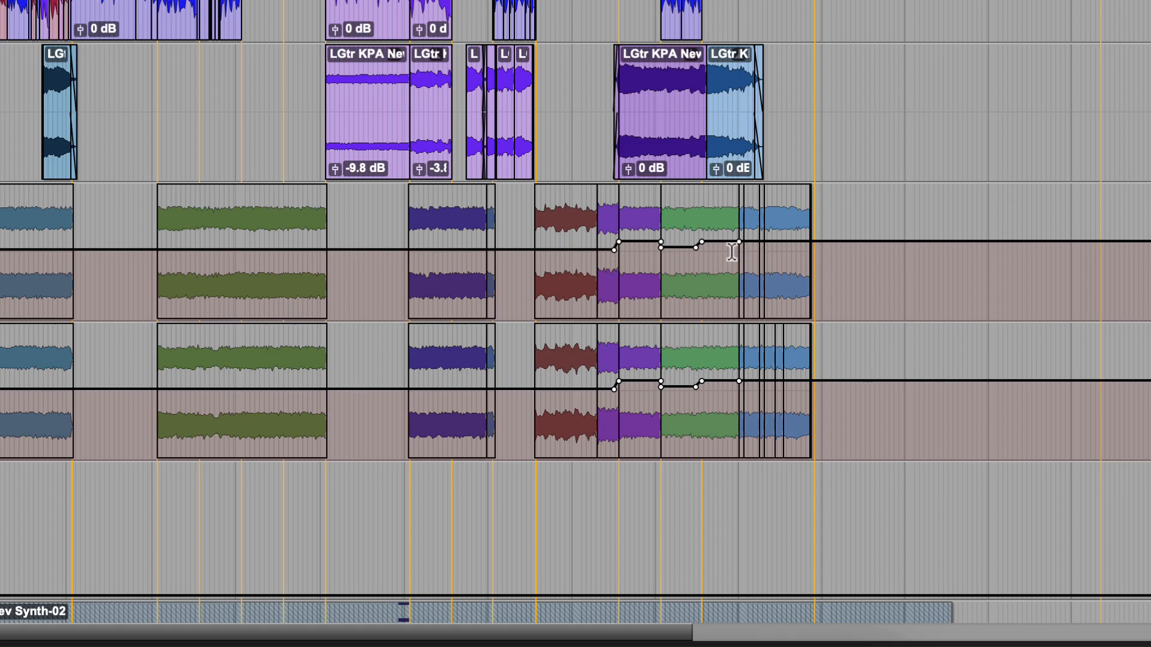
left_click_drag(774, 252, 563, 243)
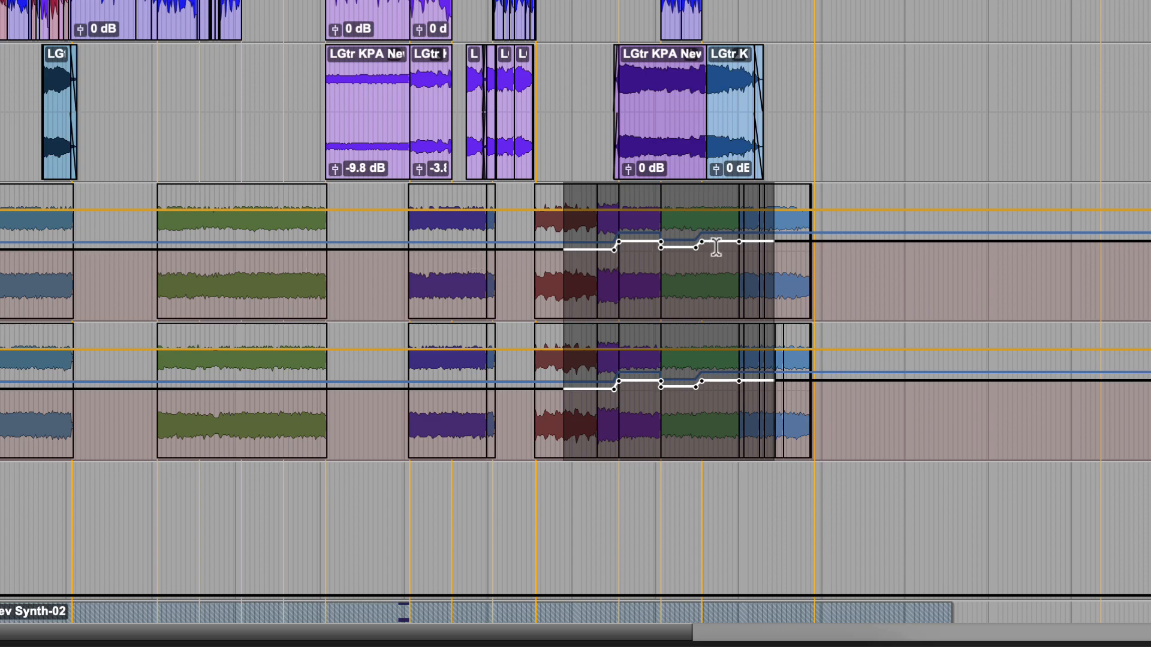
Step: Examine the volume, trim and composite automation lines of ODGtr L and ODGtr R closely across the selected range
scroll(713, 243, "up", 8)
scroll(717, 246, "down", 6)
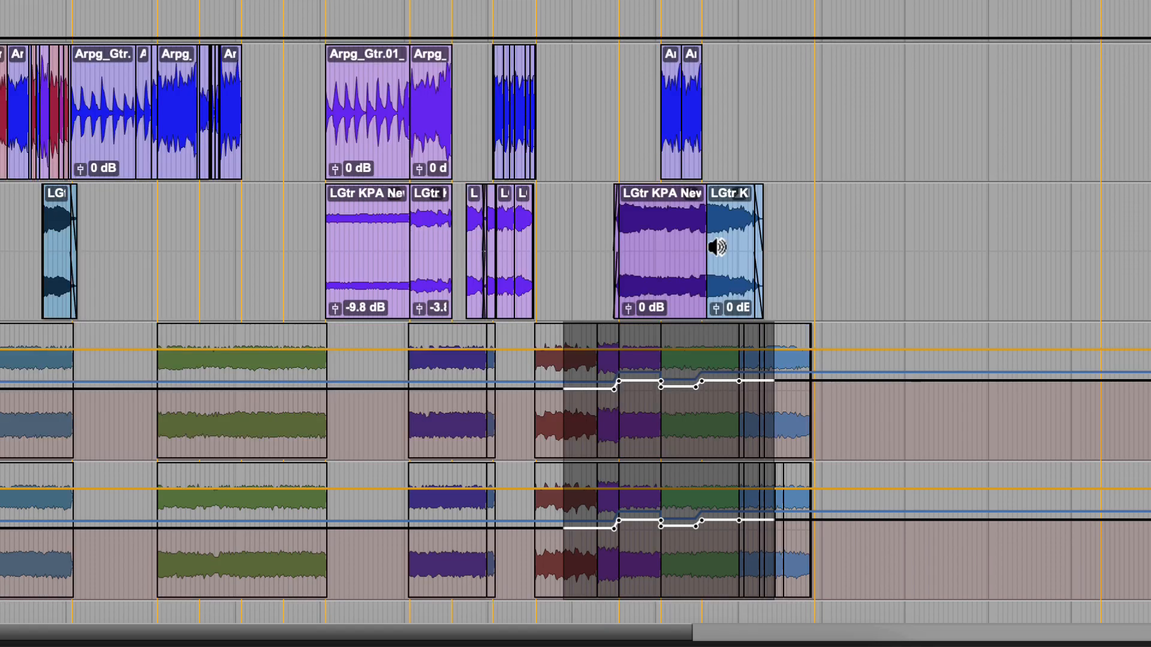
scroll(714, 250, "down", 2)
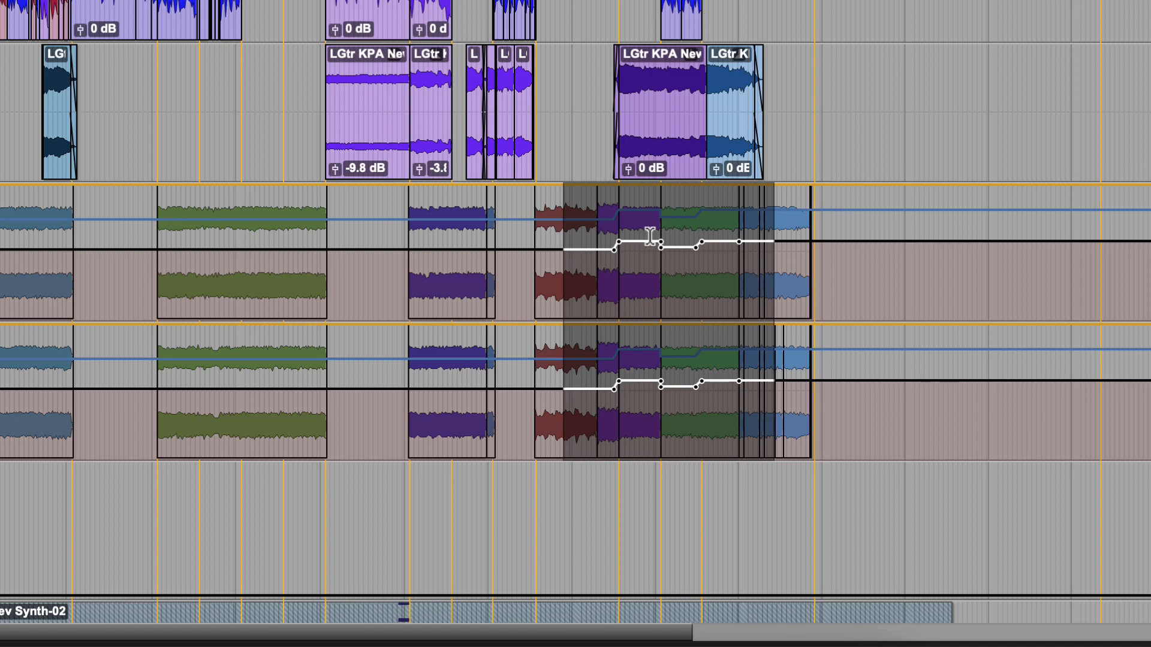
key("t")
key("t")
scroll(681, 239, "right", 8)
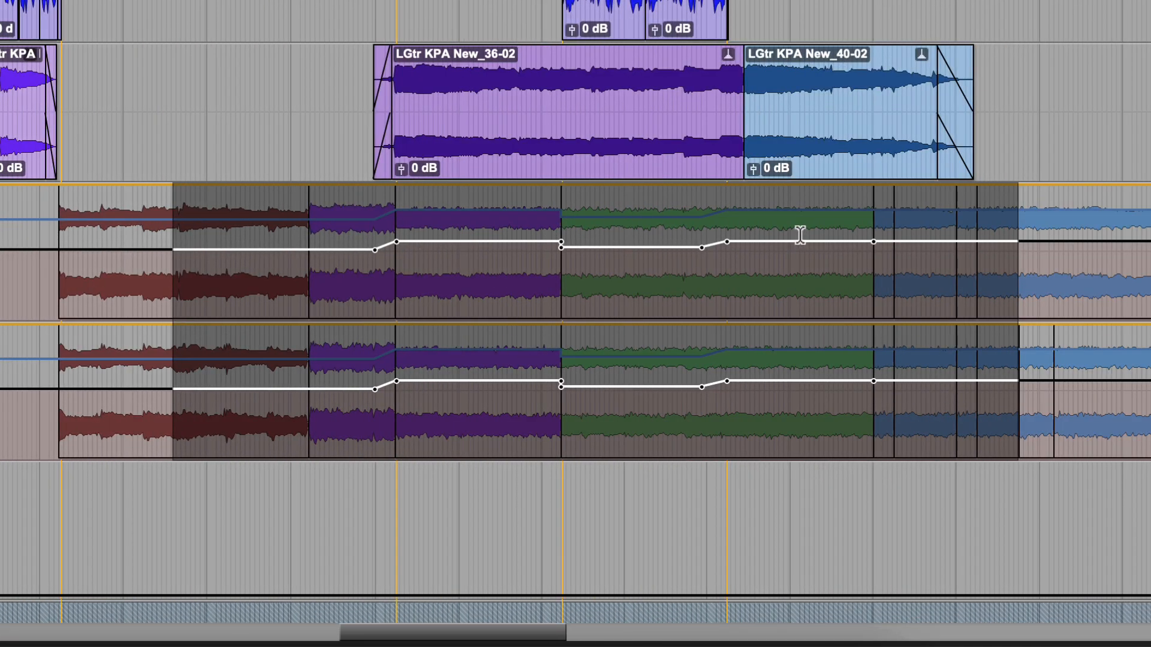
scroll(784, 229, "right", 3)
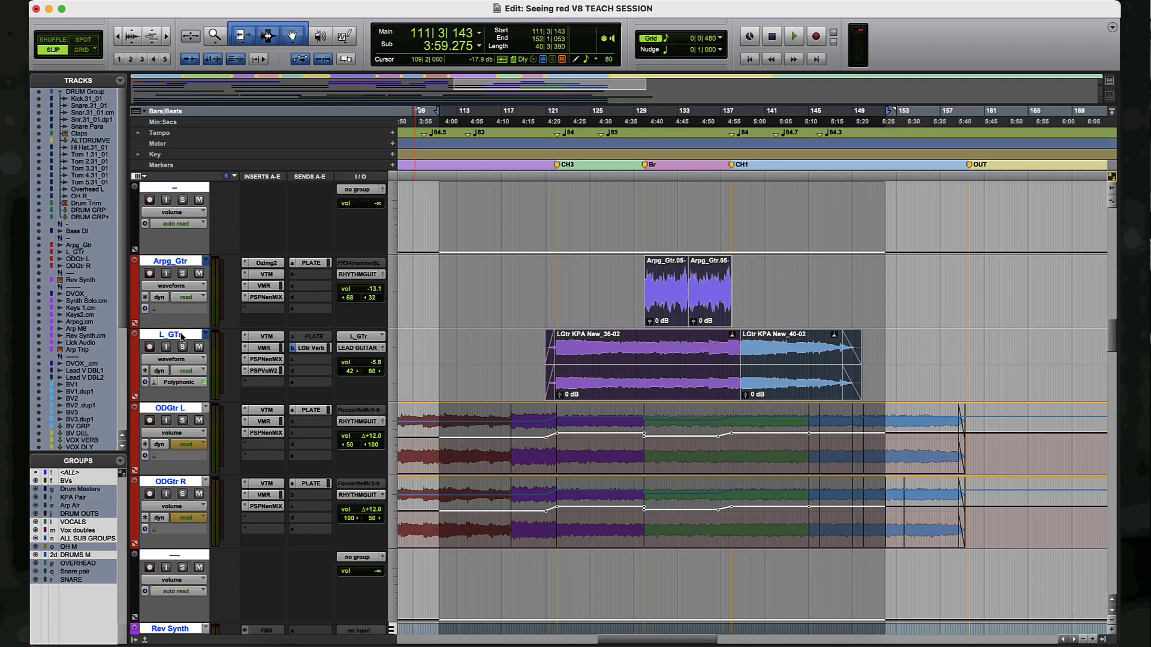
Step: Turn Trim mode off on the ODGtr tracks and enable it again across all tracks
left_click(193, 446)
left_click(200, 509)
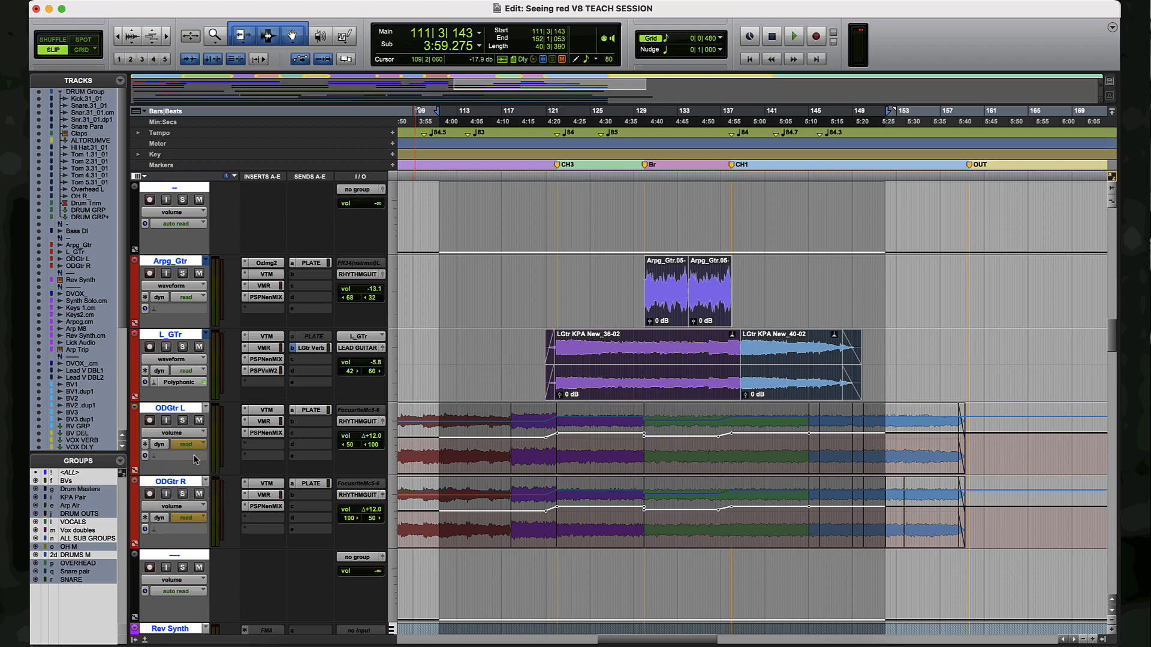
left_click(193, 447)
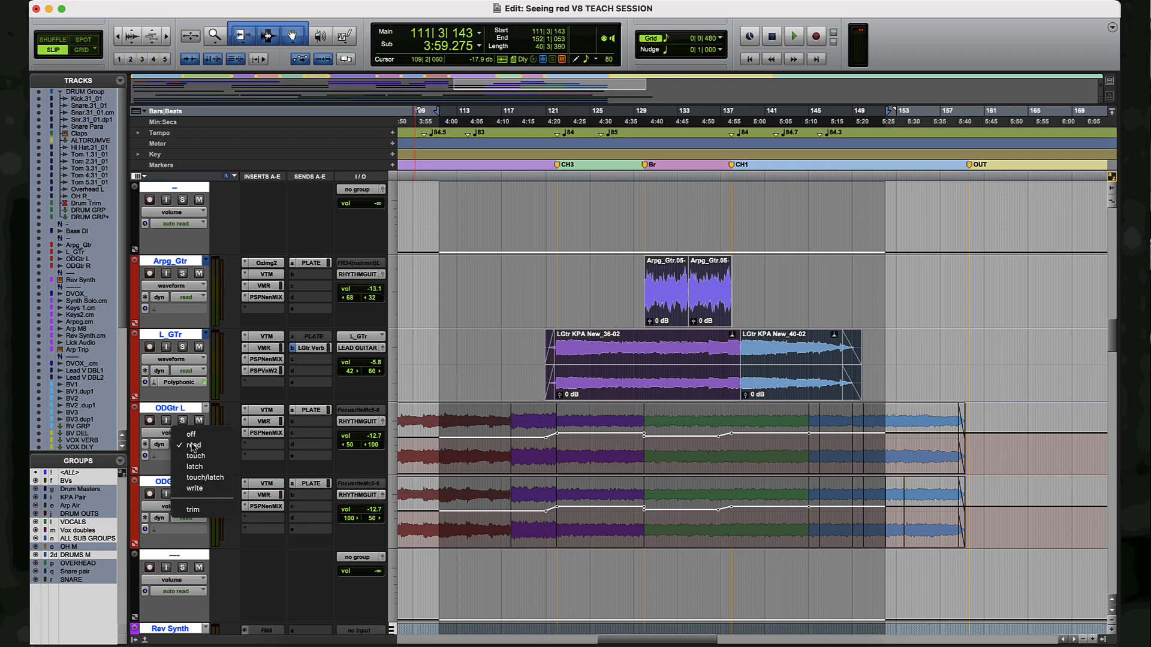
left_click(199, 509)
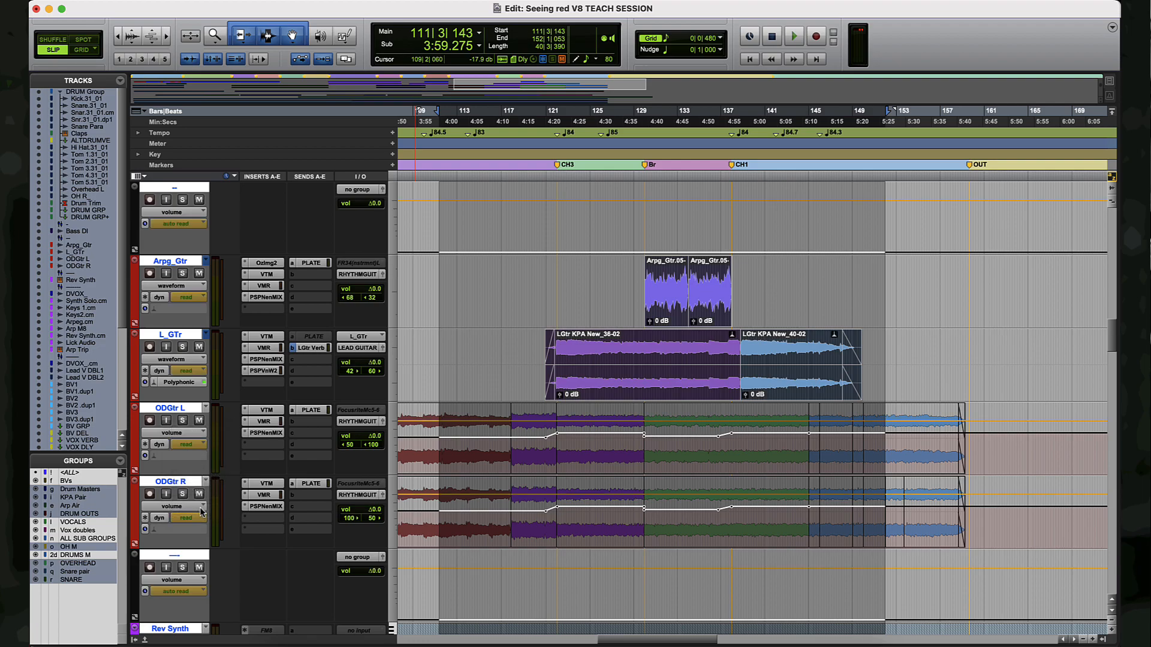
Step: Try adding a raised volume breakpoint in the Br section of ODGtr L and ODGtr R, and undo it
left_click(668, 418)
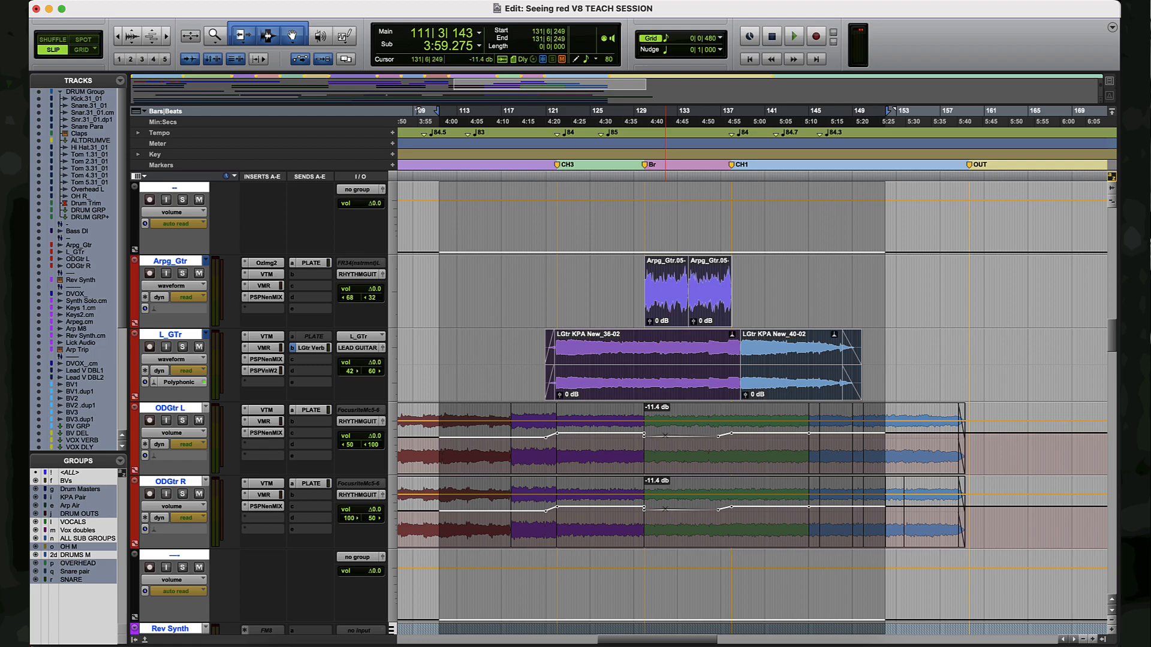
left_click_drag(665, 435, 665, 432)
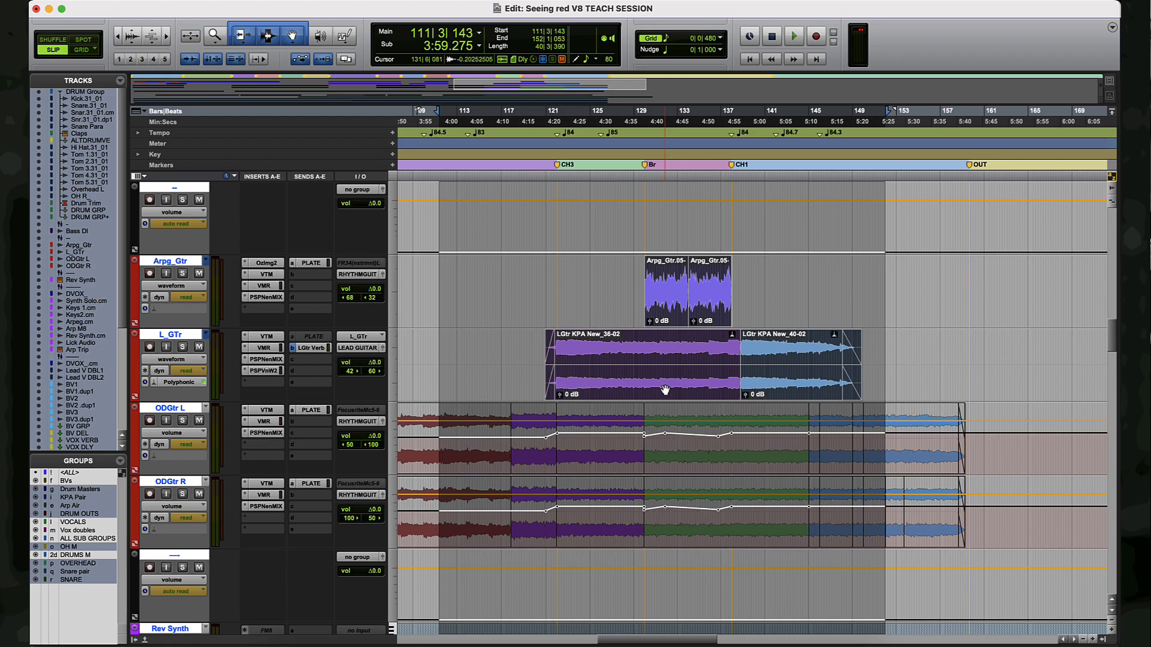
key("super+z")
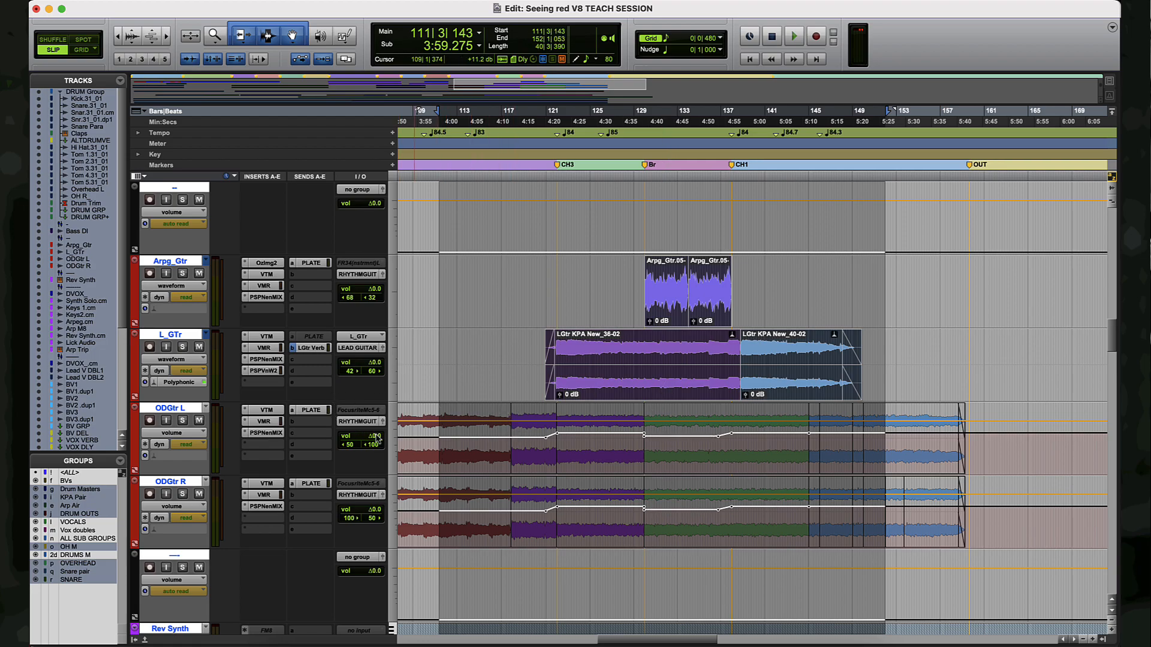
Step: Raise the volume trim of all selected tracks together to +4.8 dB and check it on the neighbouring tracks
left_click_drag(376, 438, 379, 435)
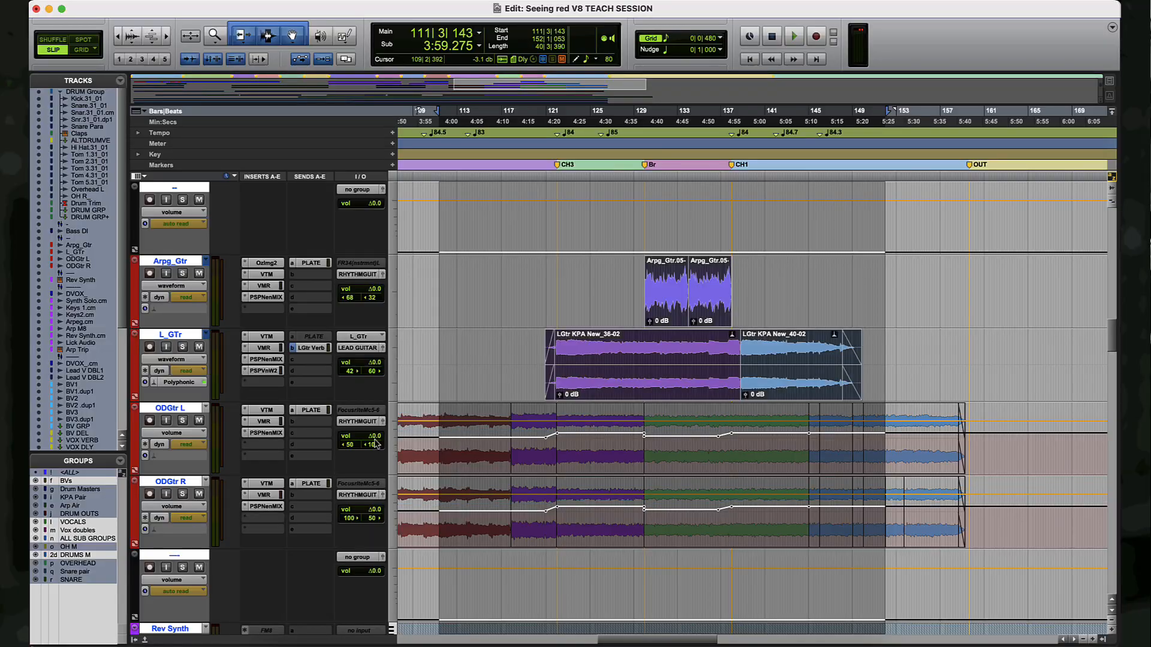
left_click_drag(376, 442, 377, 434)
scroll(531, 427, "up", 5)
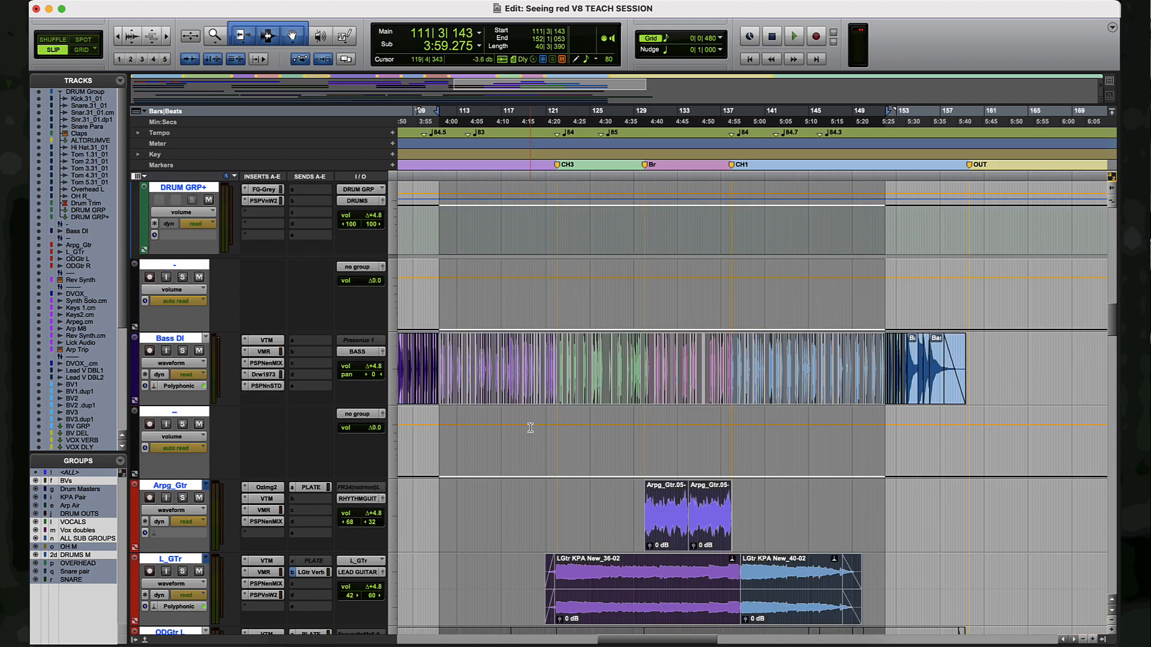
scroll(531, 427, "down", 1)
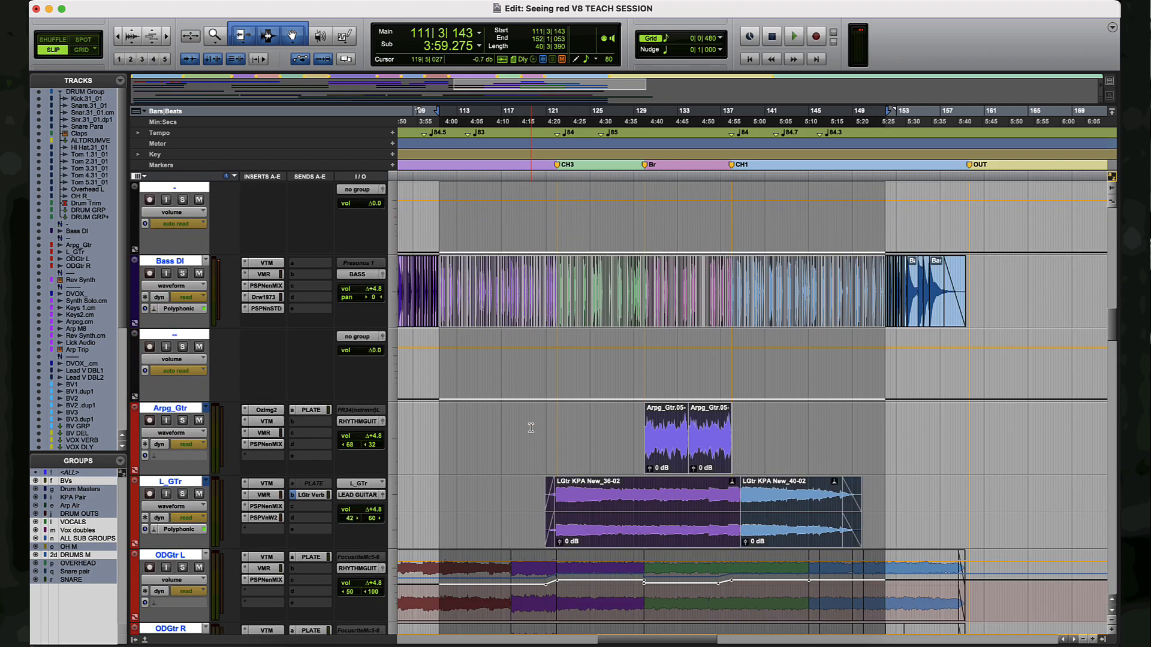
scroll(530, 428, "down", 1)
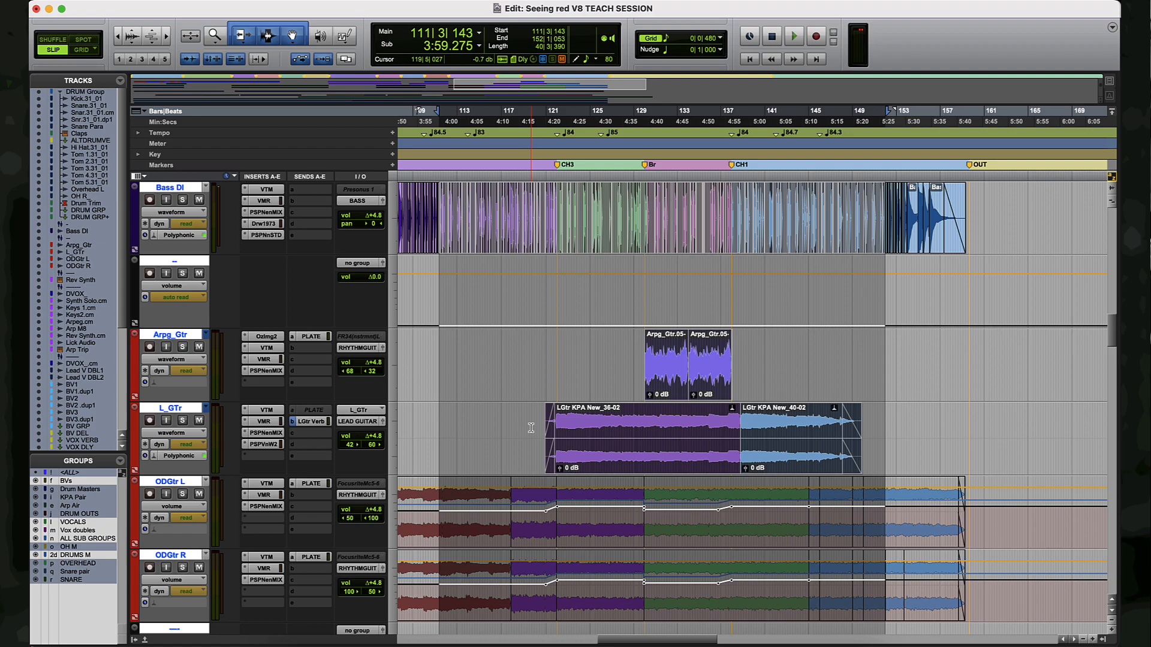
scroll(531, 427, "down", 2)
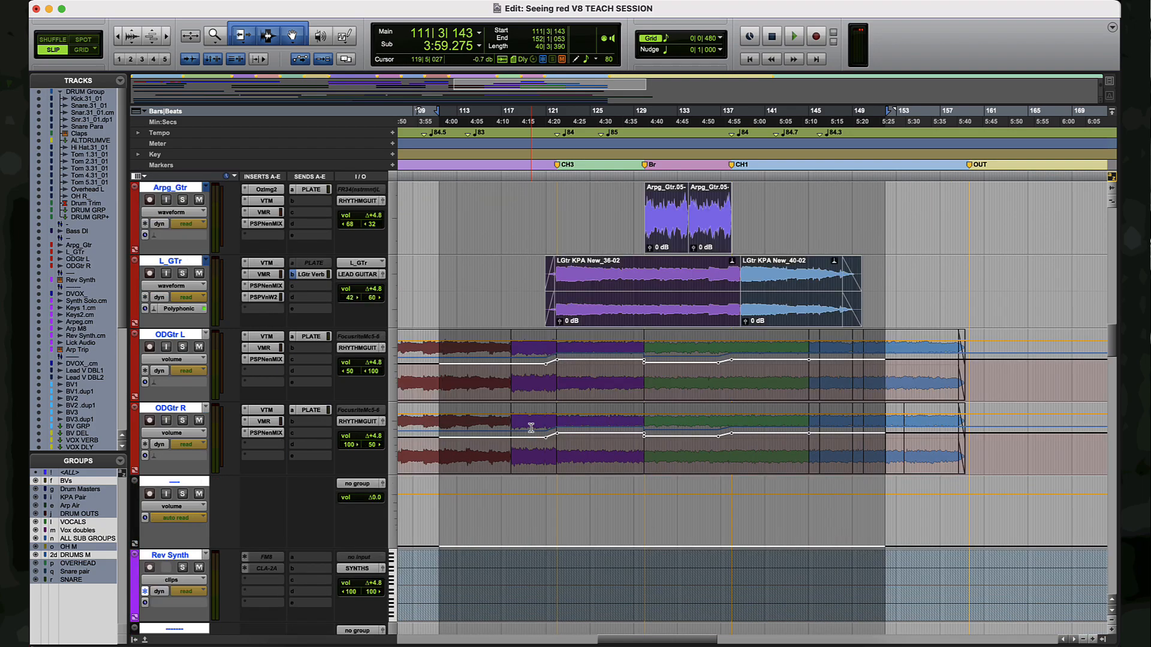
scroll(530, 428, "down", 1)
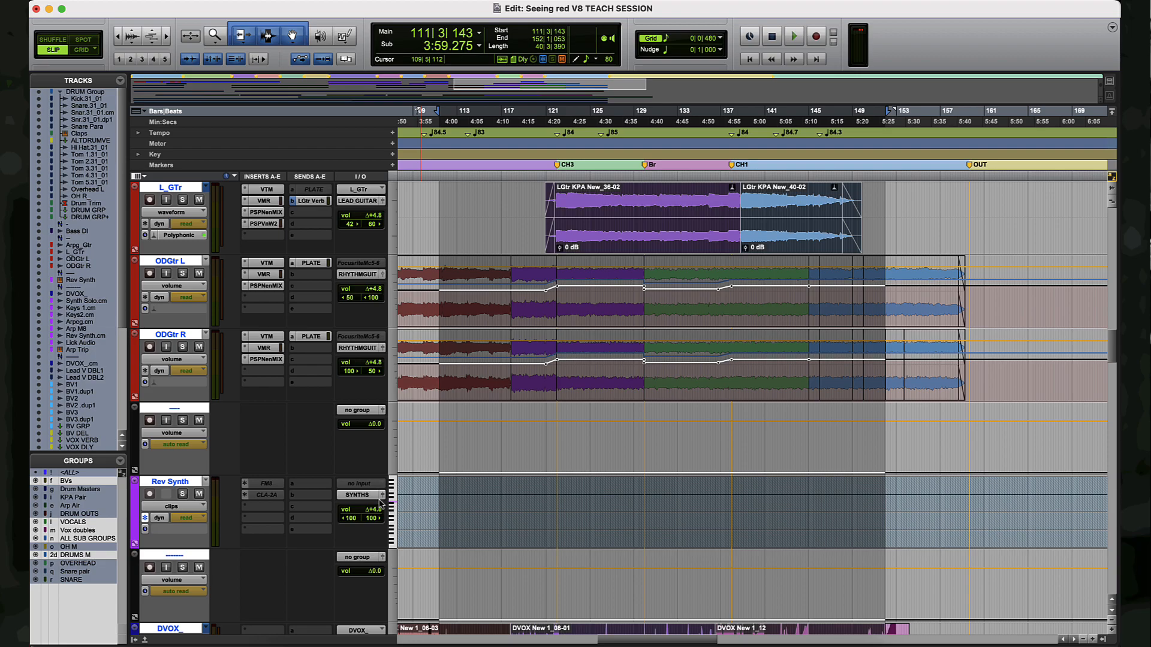
scroll(380, 504, "down", 3)
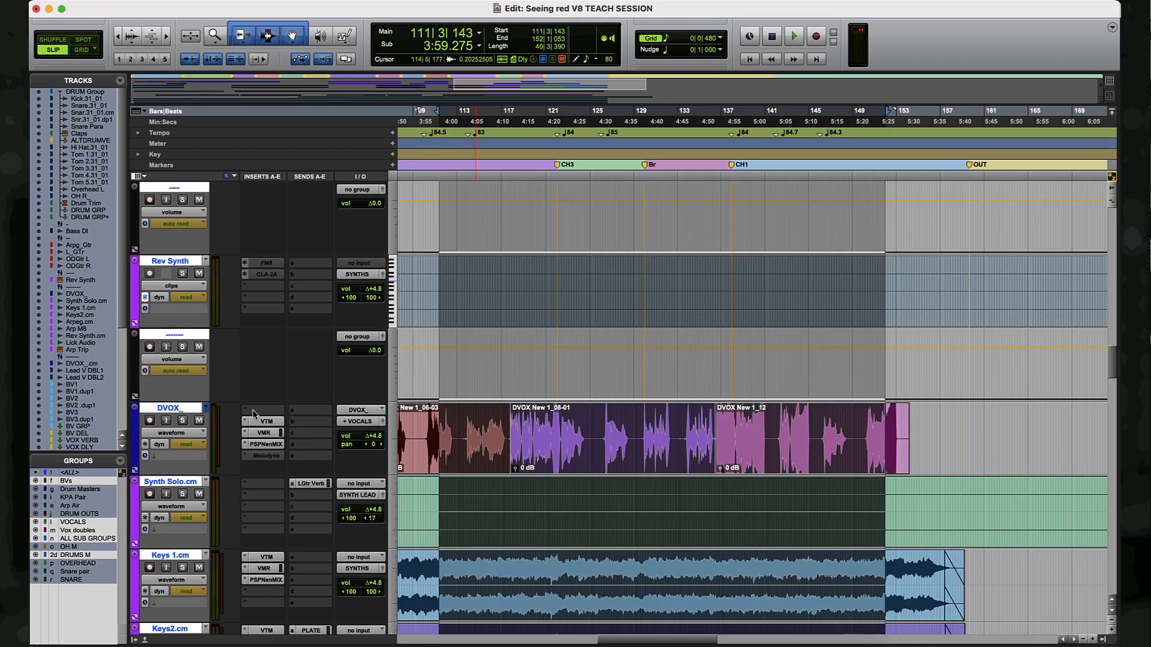
Step: Display volume automation on all tracks and coalesce the trim automation on L_GTr
left_click(173, 434)
left_click(178, 444)
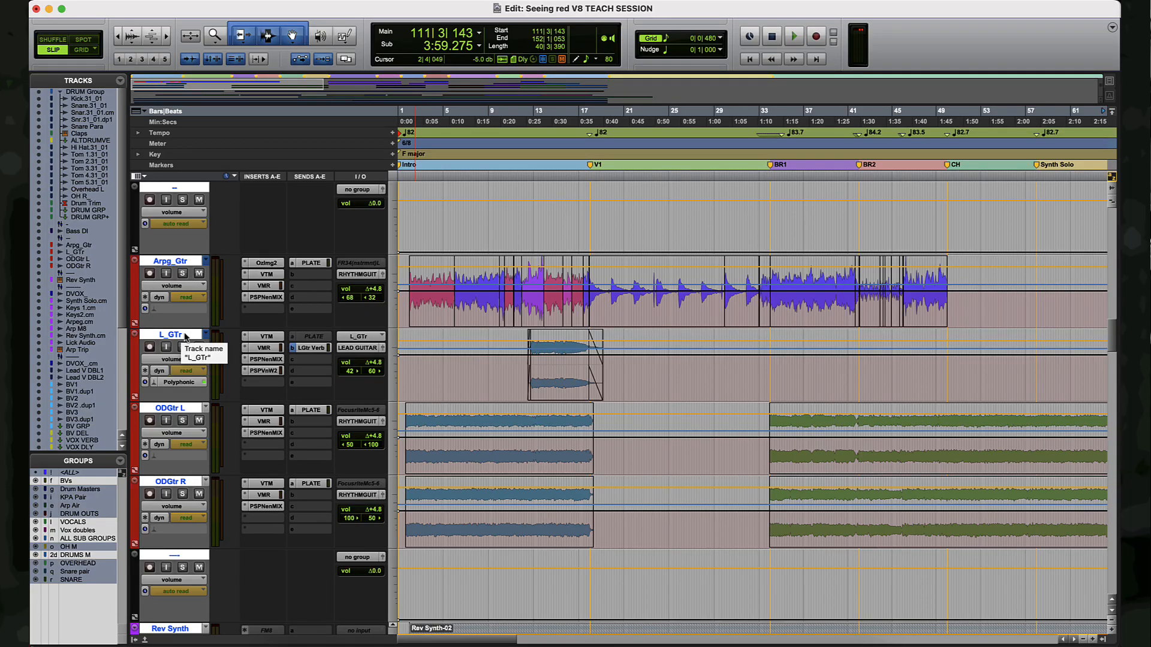
right_click(186, 336)
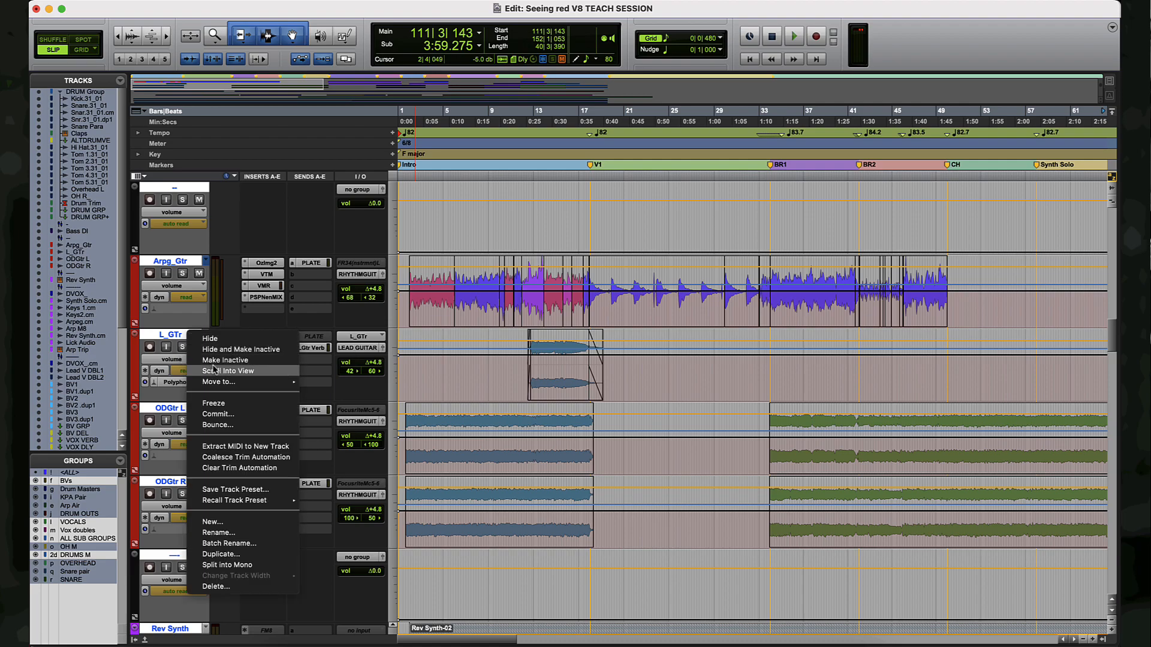
left_click(249, 457)
Step: Turn off Trim mode on all tracks at once, starting from the Arpg_Gtr track
scroll(449, 430, "up", 2)
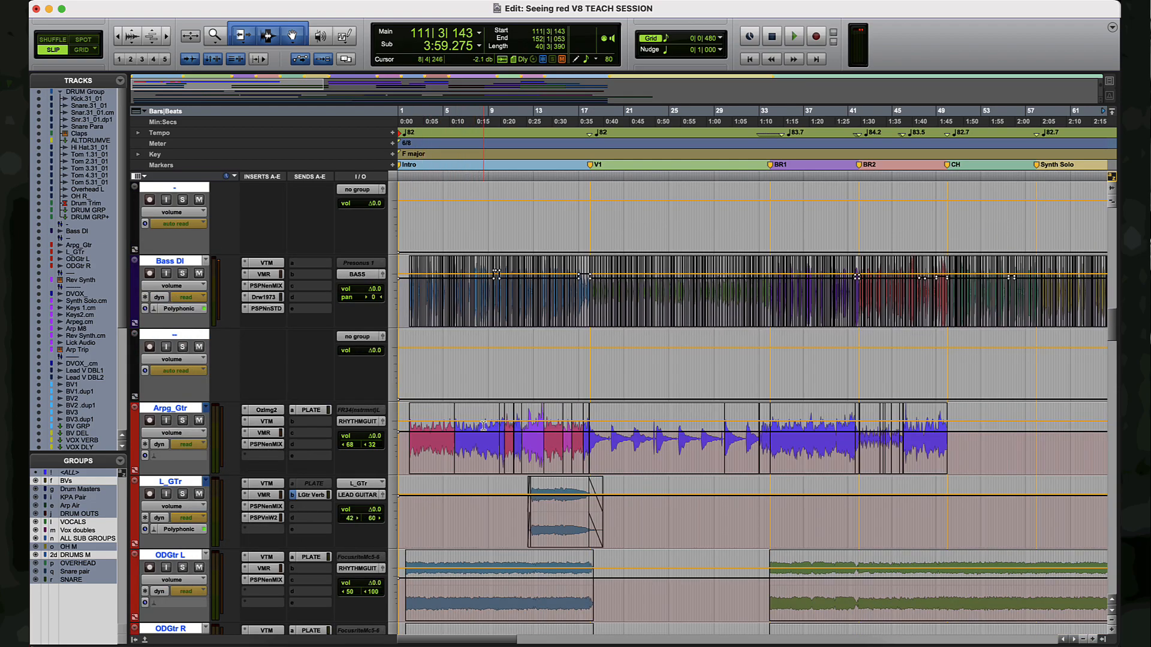
left_click(203, 446)
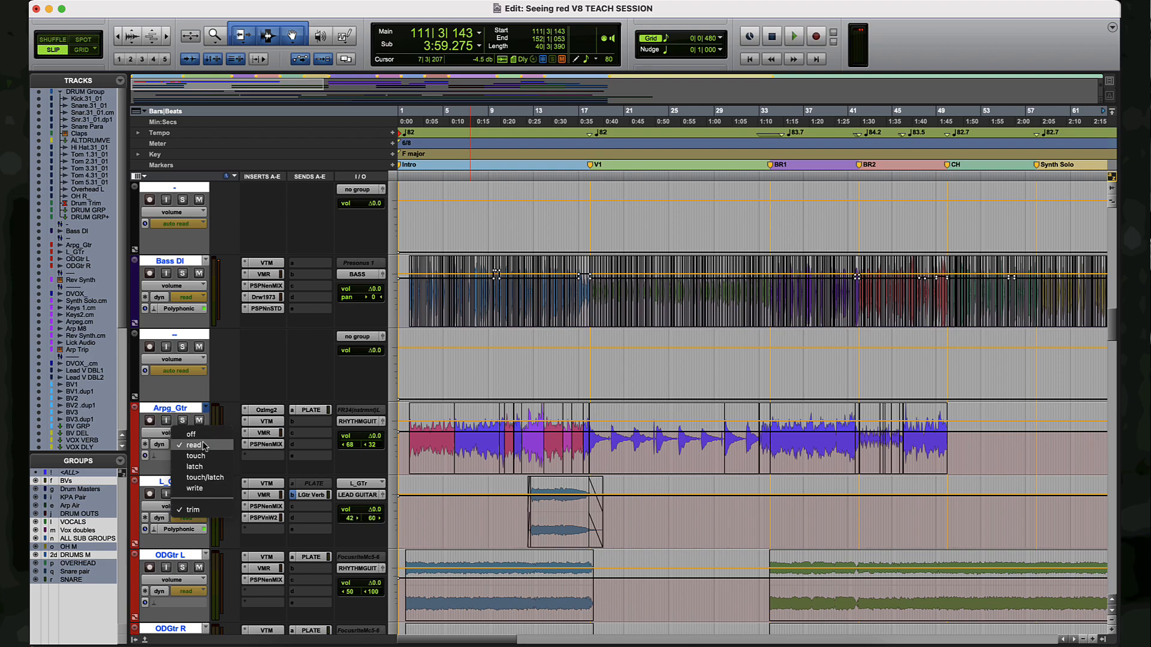
left_click(208, 511, "alt")
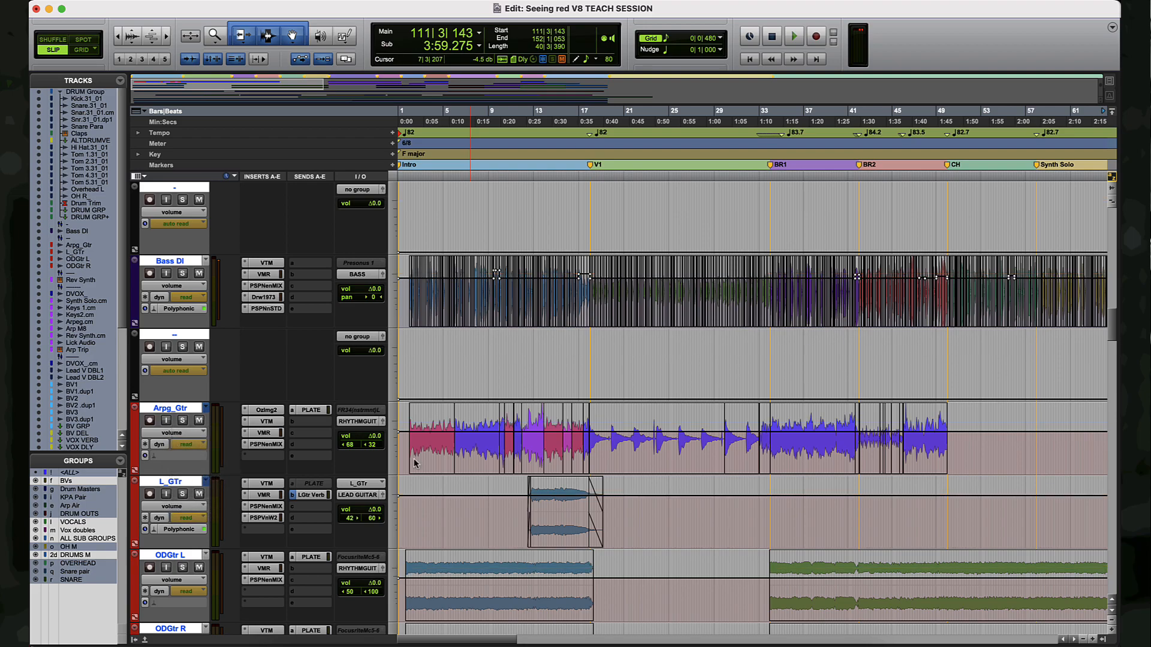
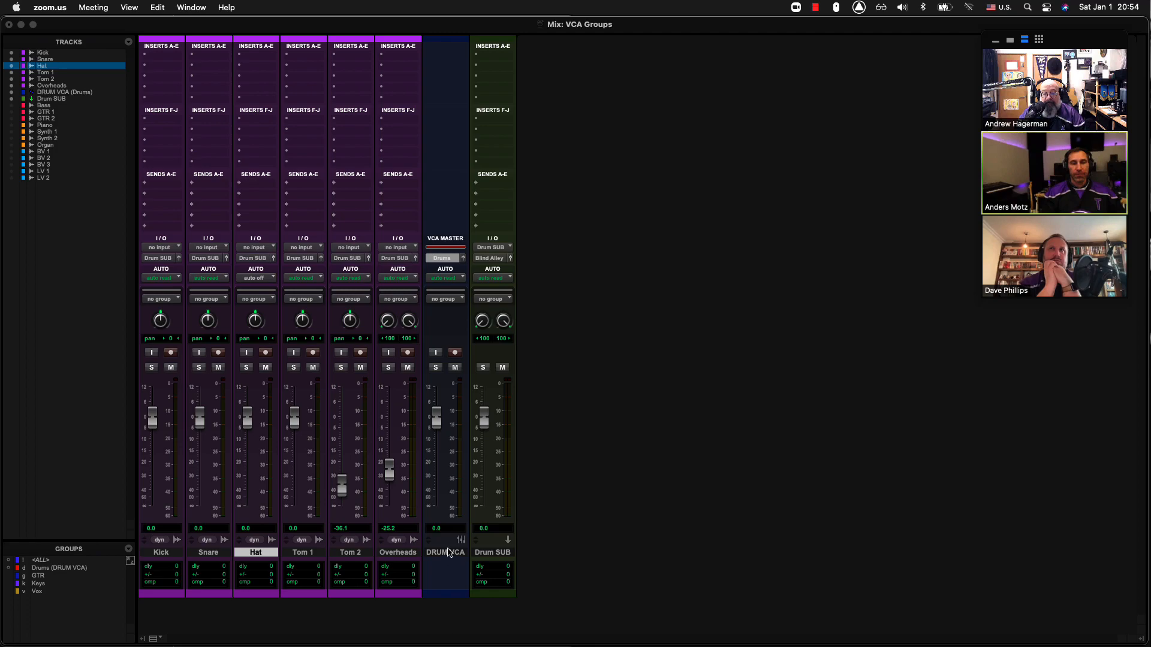
Step: Check which mix group is assigned to the DRUM VCA master in the VCA Groups session
left_click(446, 262)
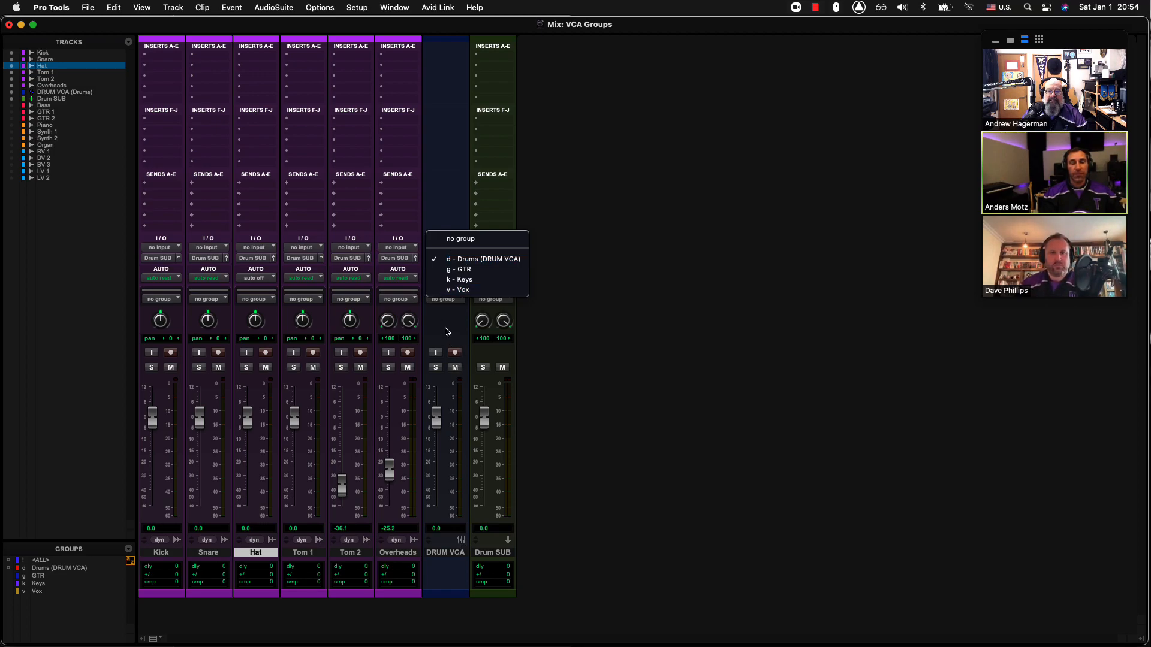
key("Escape")
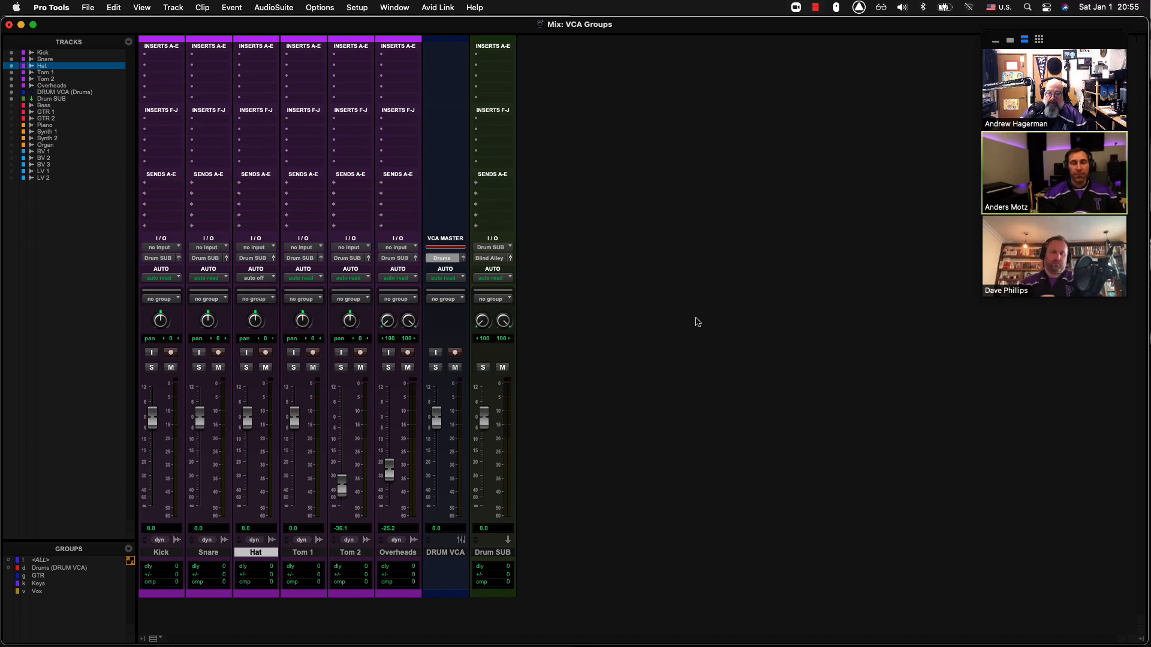
Step: Open the DRUM VCA master's floating fader in the Edit window and raise its level to +2.0 dB
key("super+equal")
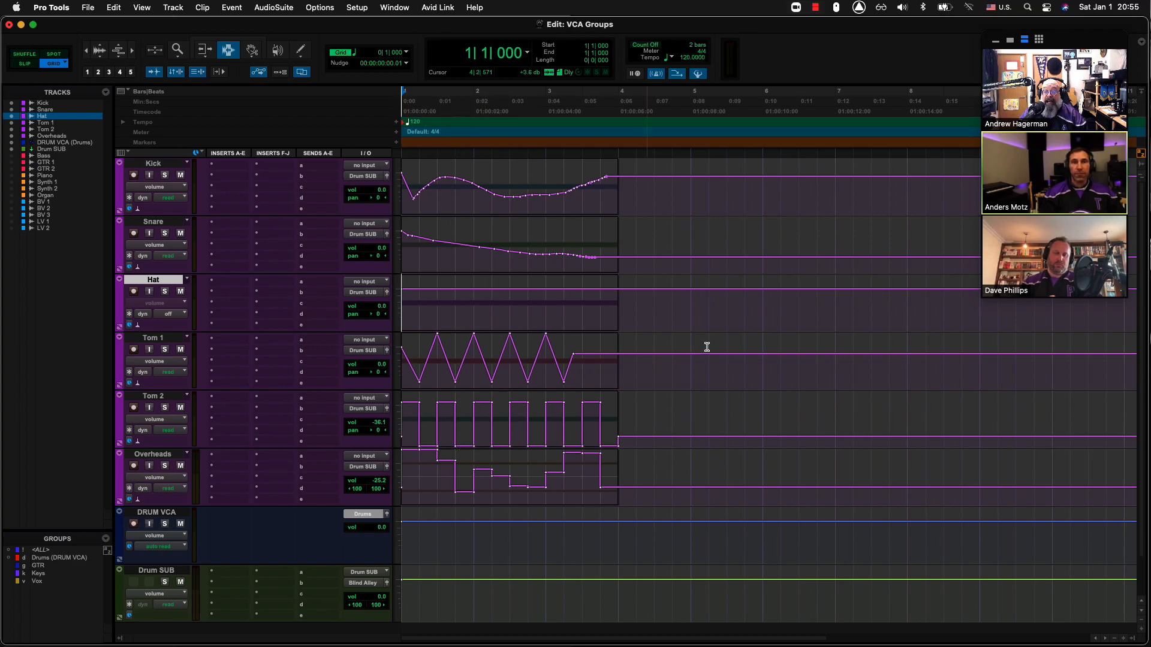
left_click(388, 515)
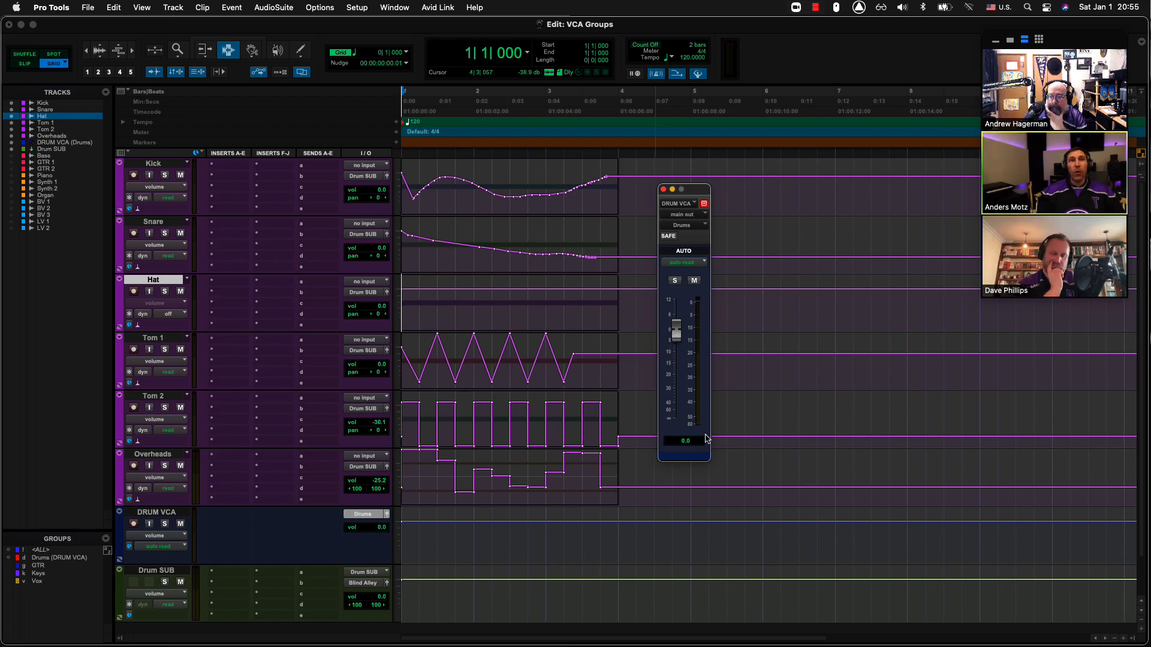
left_click_drag(681, 341, 680, 329)
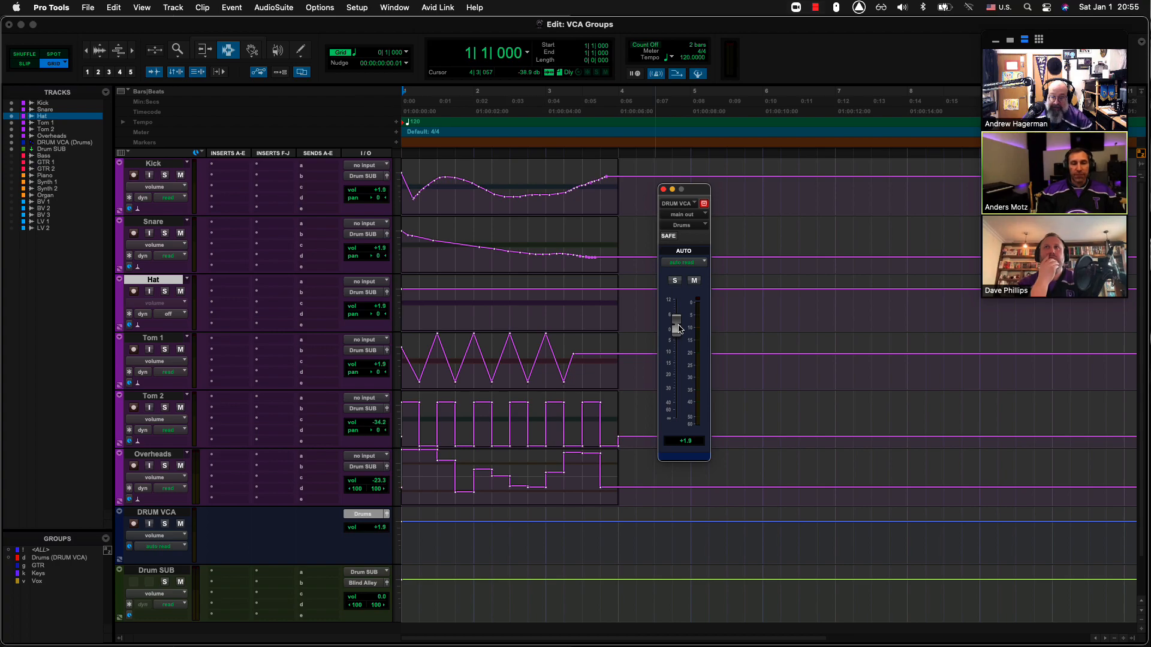
left_click_drag(680, 326, 682, 324)
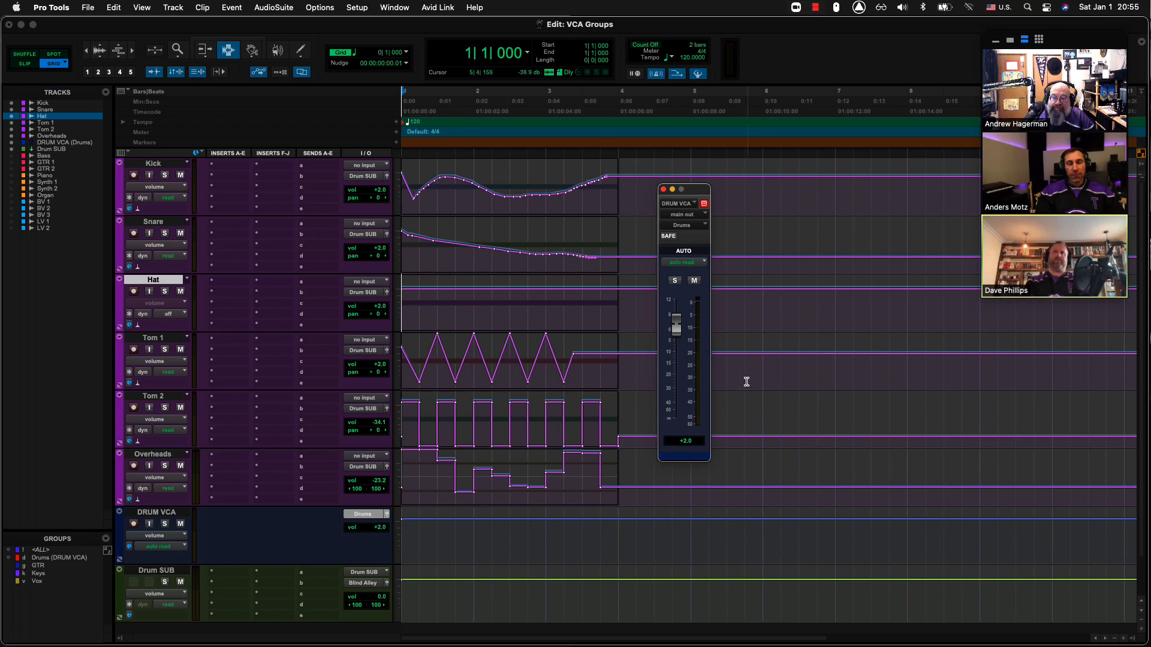
Step: Raise the DRUM VCA master's level to +7.5 dB and place the edit cursor in the Tom 1 track at bar 9
left_click_drag(677, 332, 679, 317)
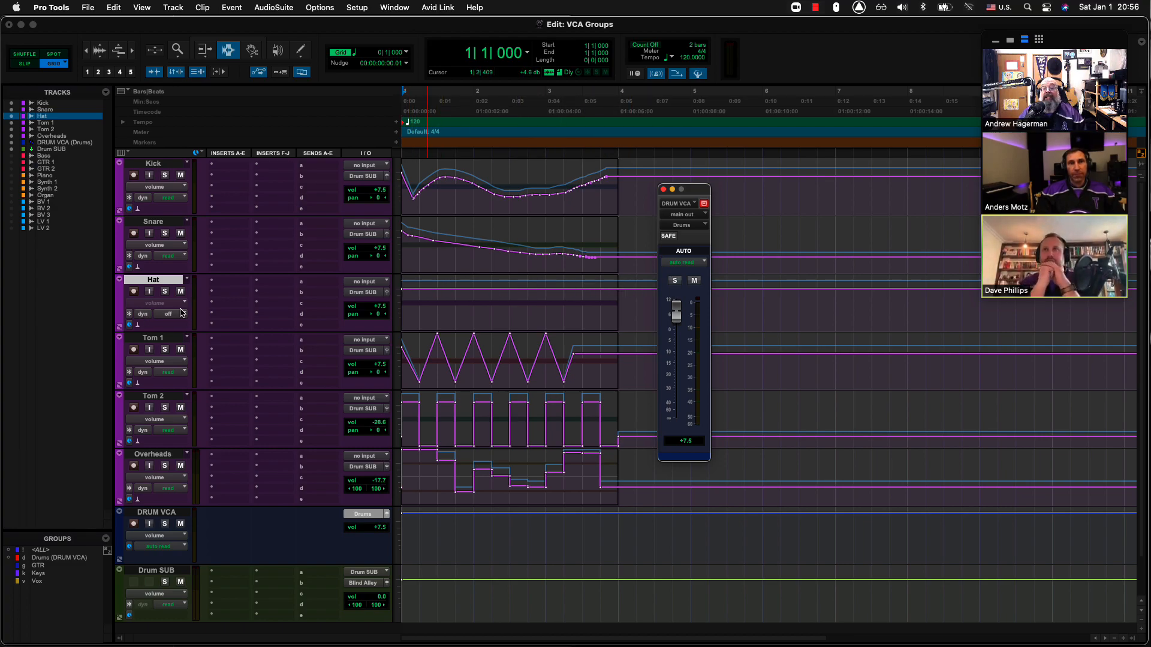
left_click(983, 353)
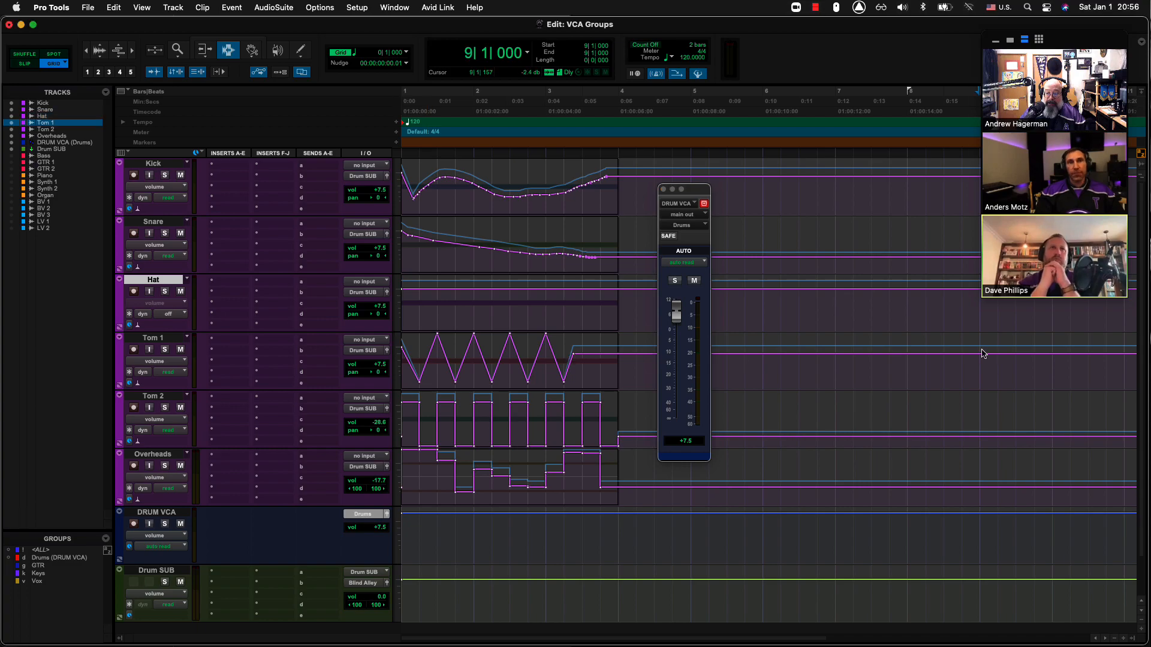
Step: In the Mix window, lower the DRUM VCA master's level to -17.7 dB and reset it to 0.0 dB
key("super+=")
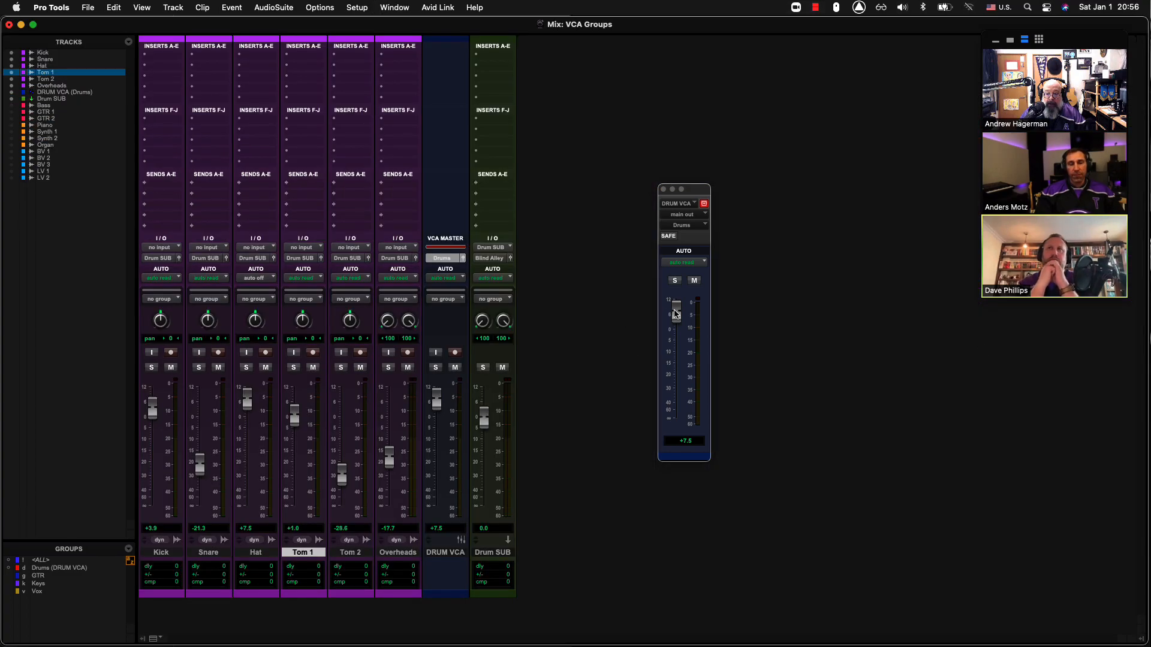
left_click_drag(676, 316, 667, 374)
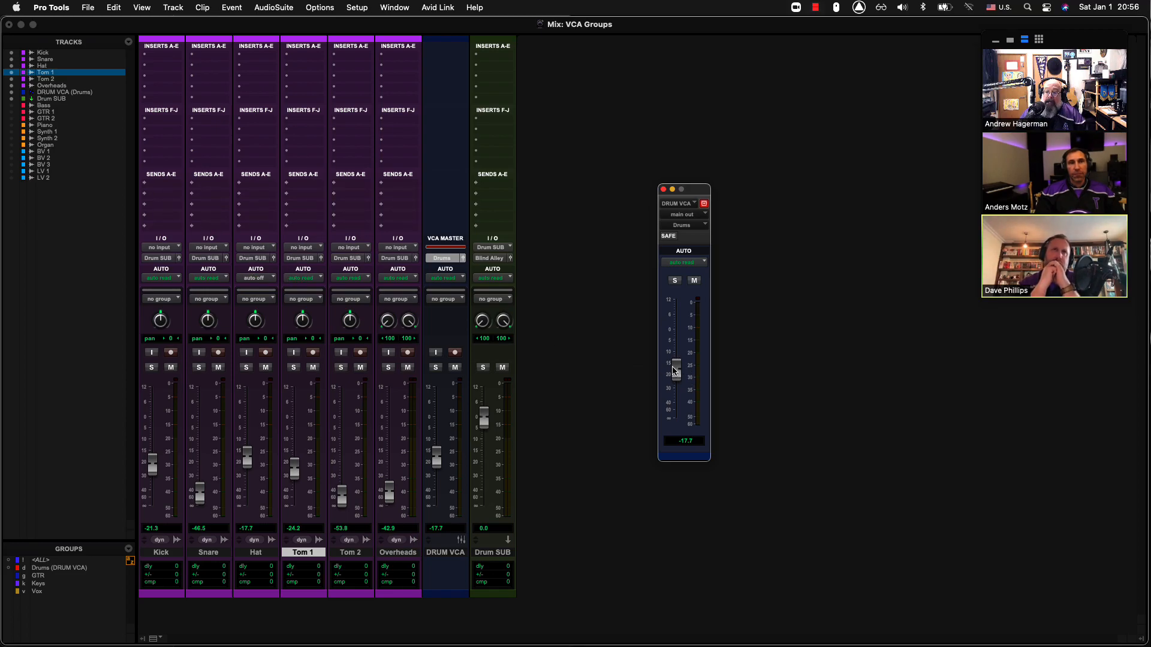
left_click(674, 371, "alt")
key("super+Tab")
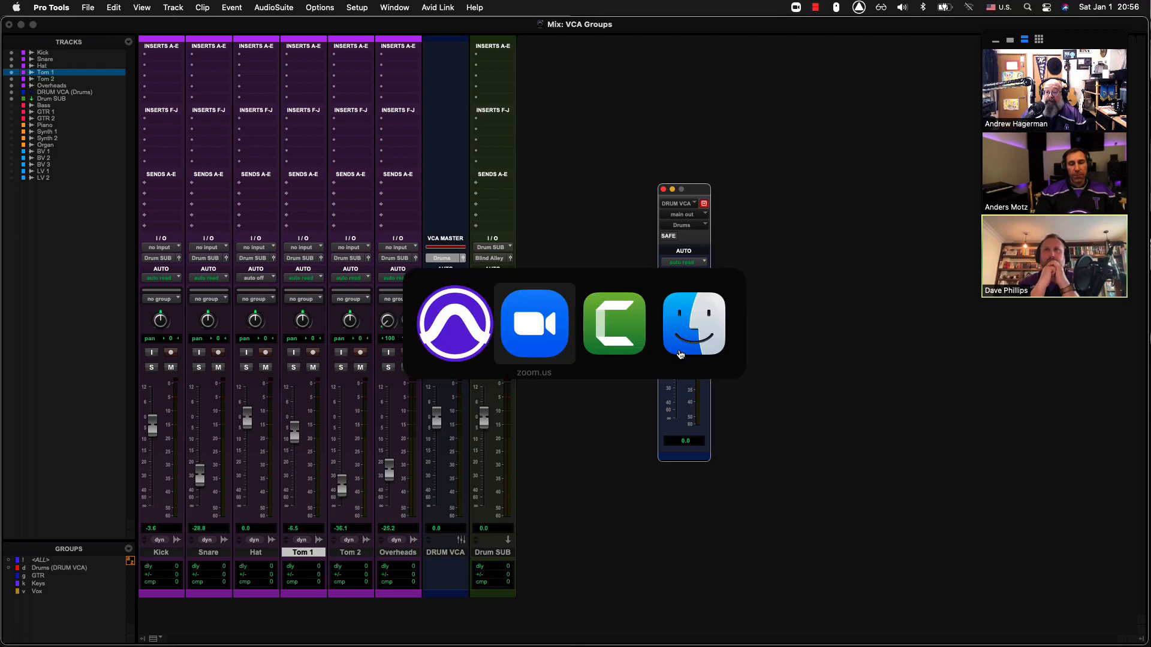
key("super+Tab")
key("super+Tab")
key("super+Tab")
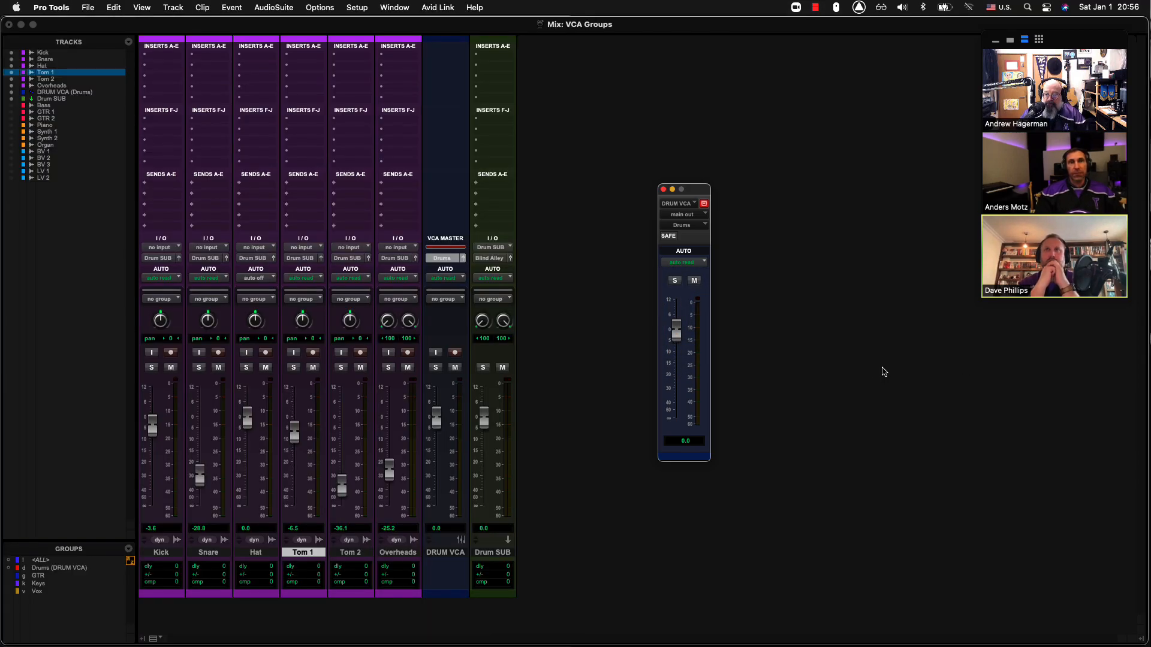
Step: Return to the Edit window and raise the DRUM VCA master's level to +3.6 dB
key("super+equal")
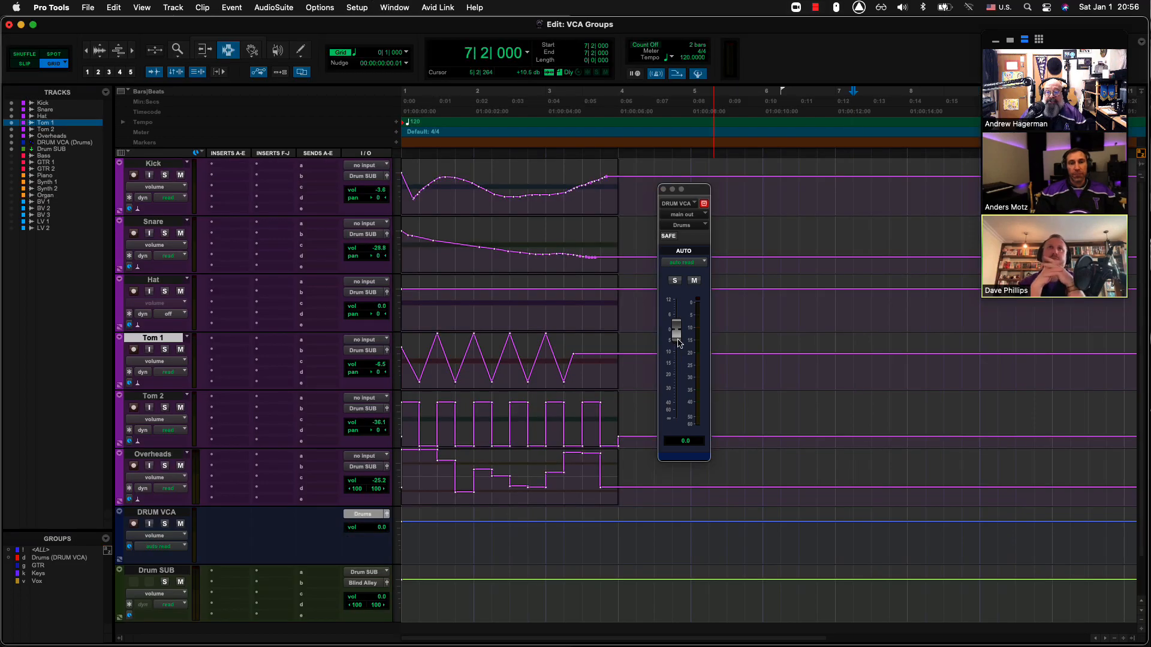
left_click_drag(679, 343, 679, 326)
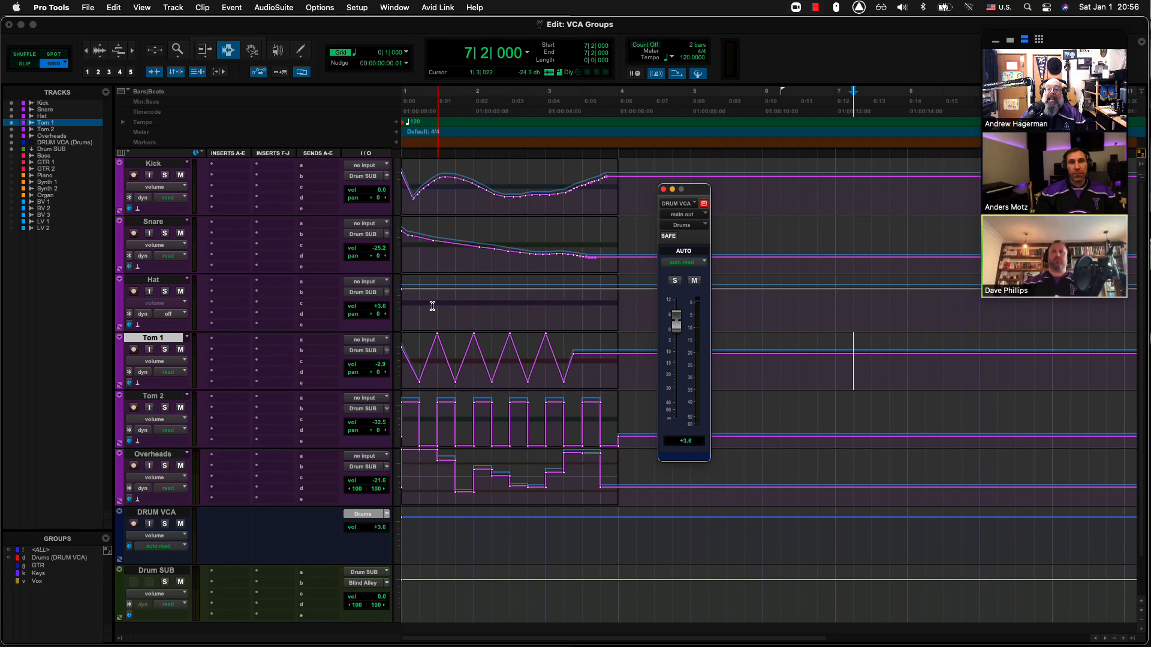
left_click(171, 8)
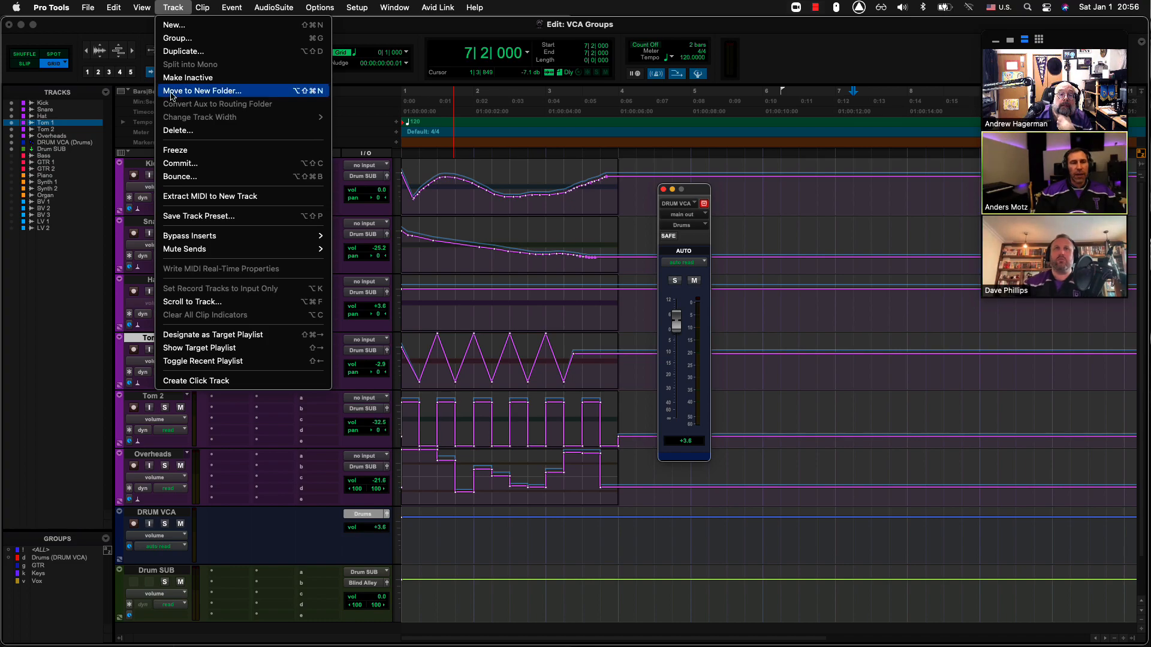
mouse_move(115, 9)
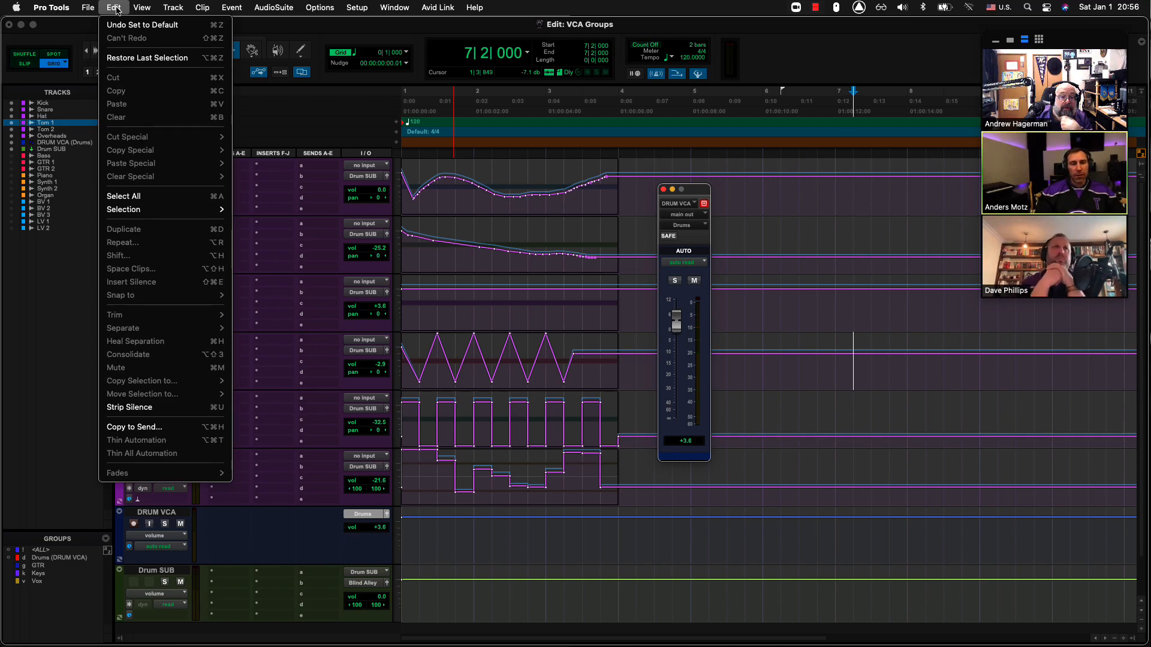
mouse_move(180, 9)
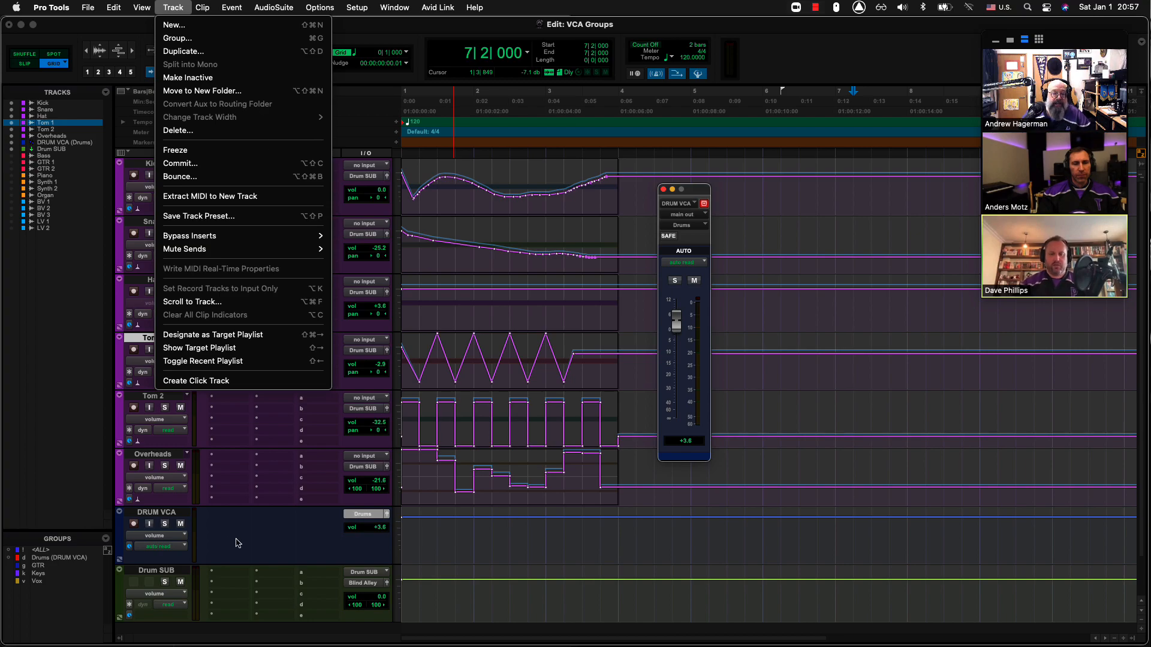
left_click(268, 535)
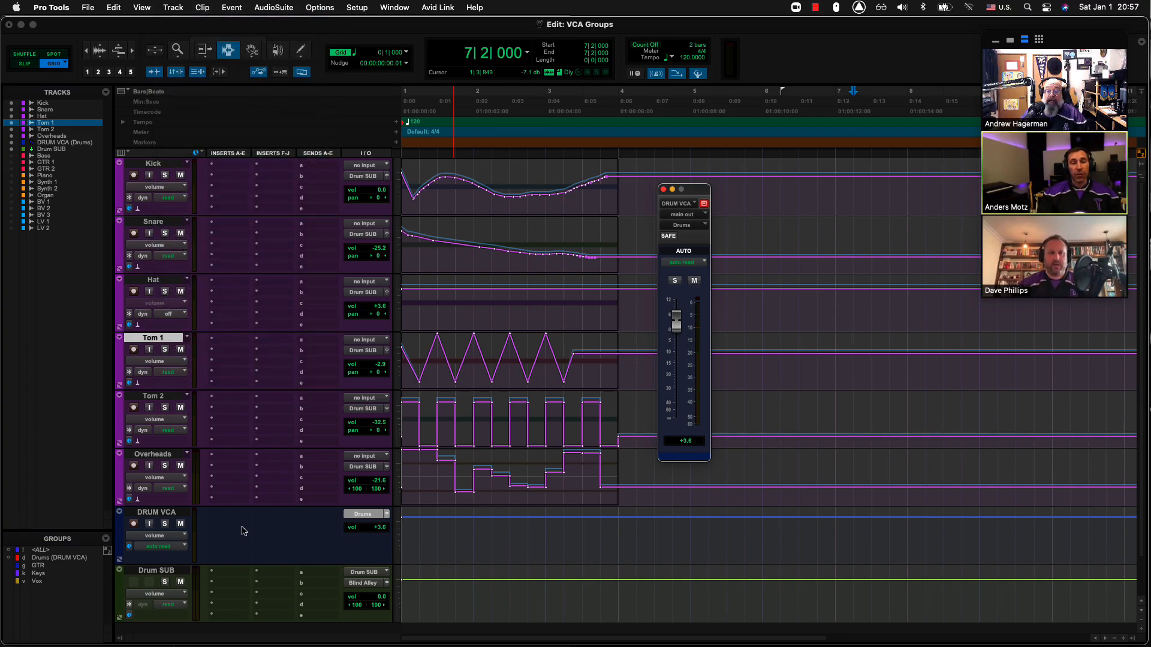
Step: Delete the DRUM VCA master track without coalescing its automation to the group members
left_click(172, 513)
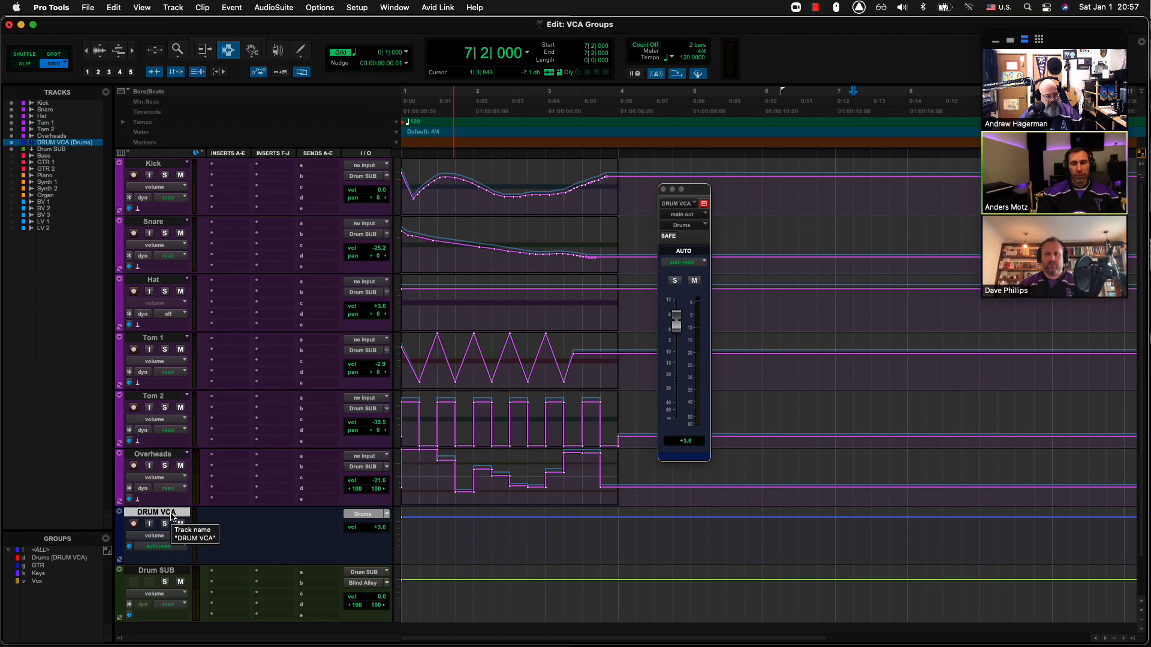
right_click(173, 514)
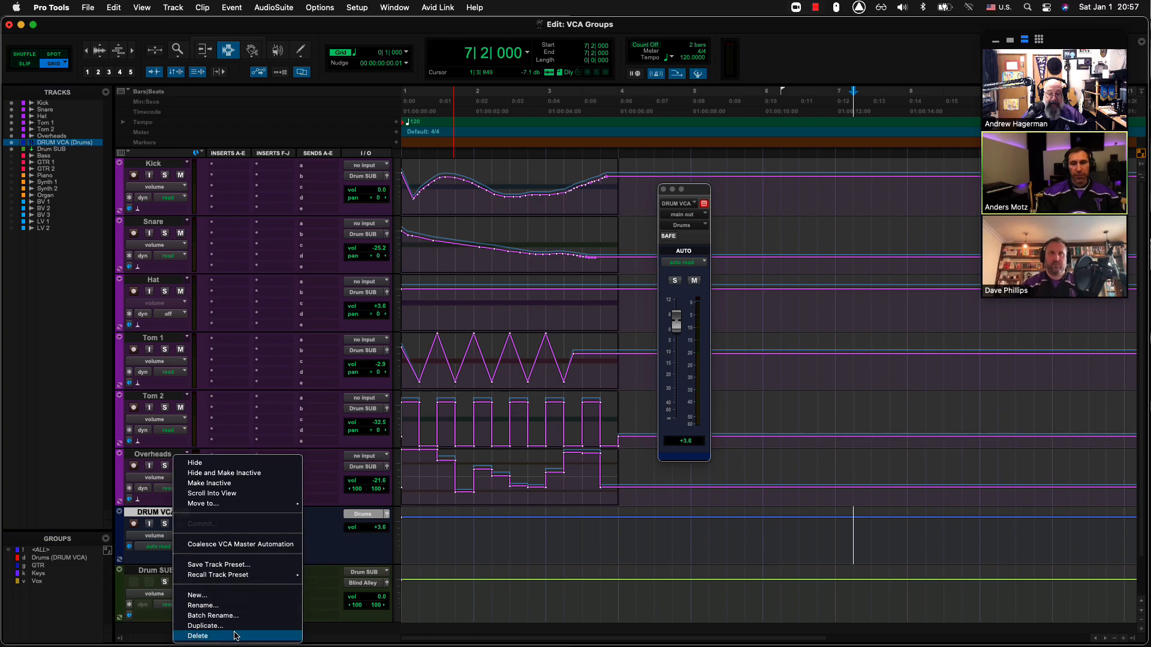
left_click(235, 636)
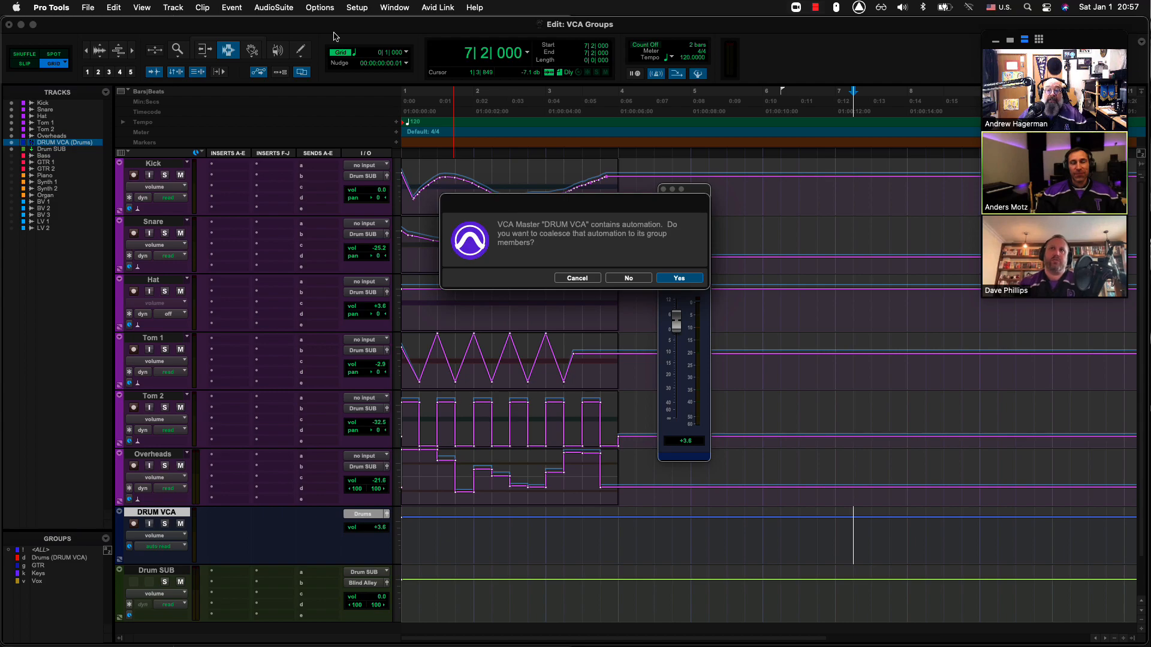
left_click(638, 279)
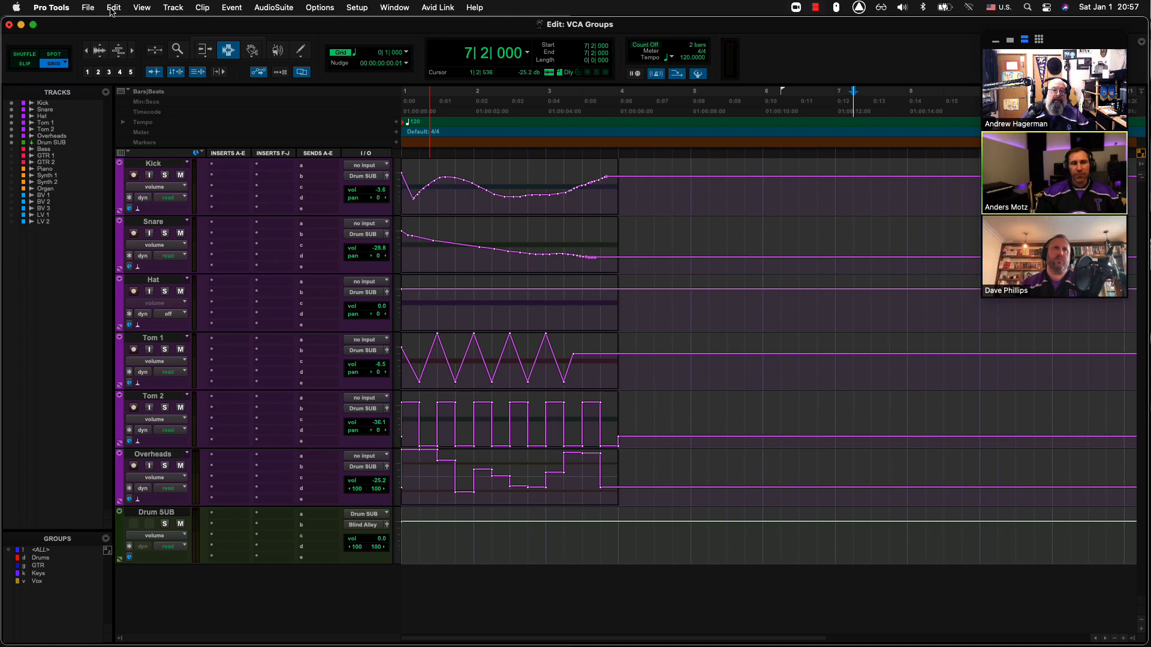
Step: Revert the VCA Groups session to its last saved version
left_click(87, 9)
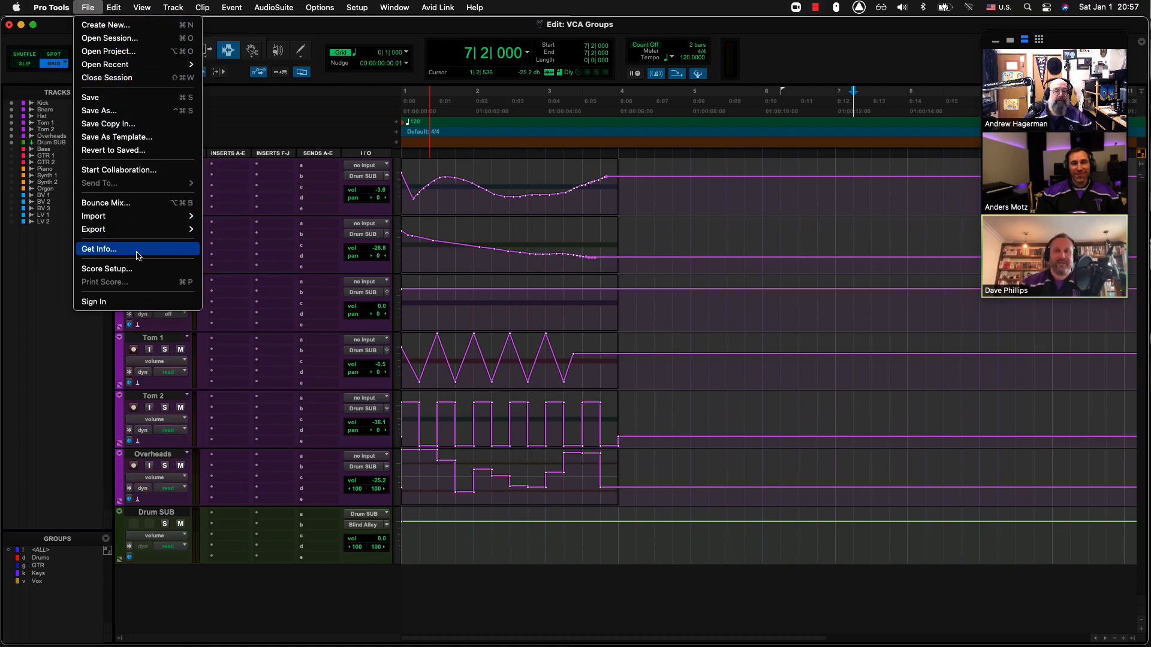
left_click(130, 151)
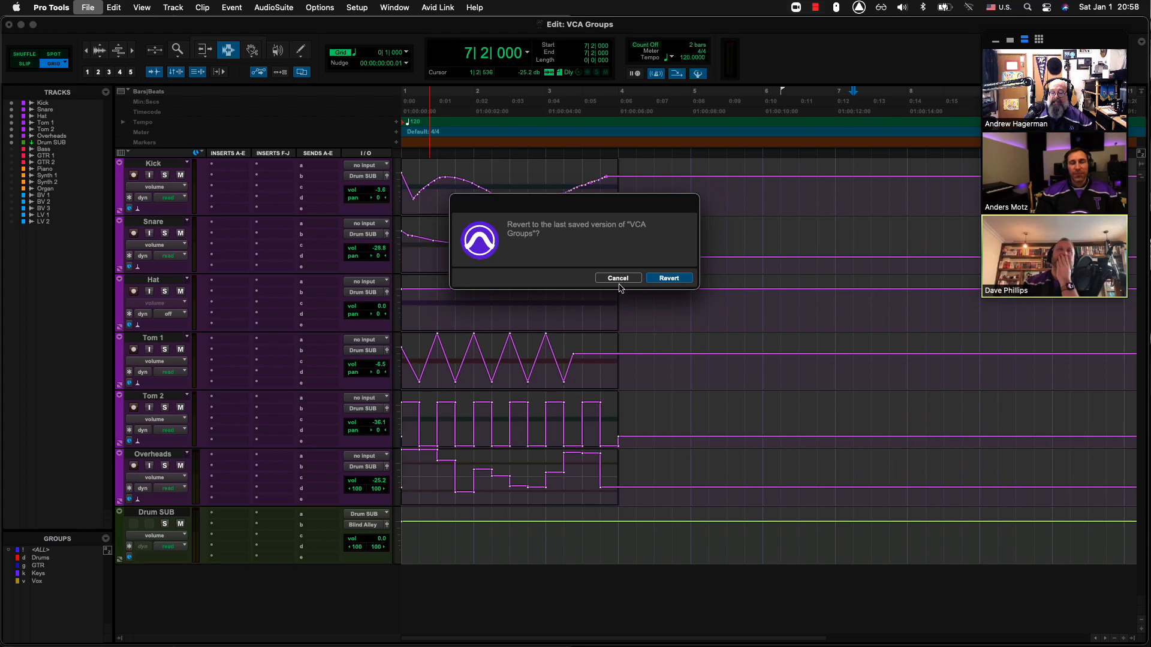
left_click(669, 278)
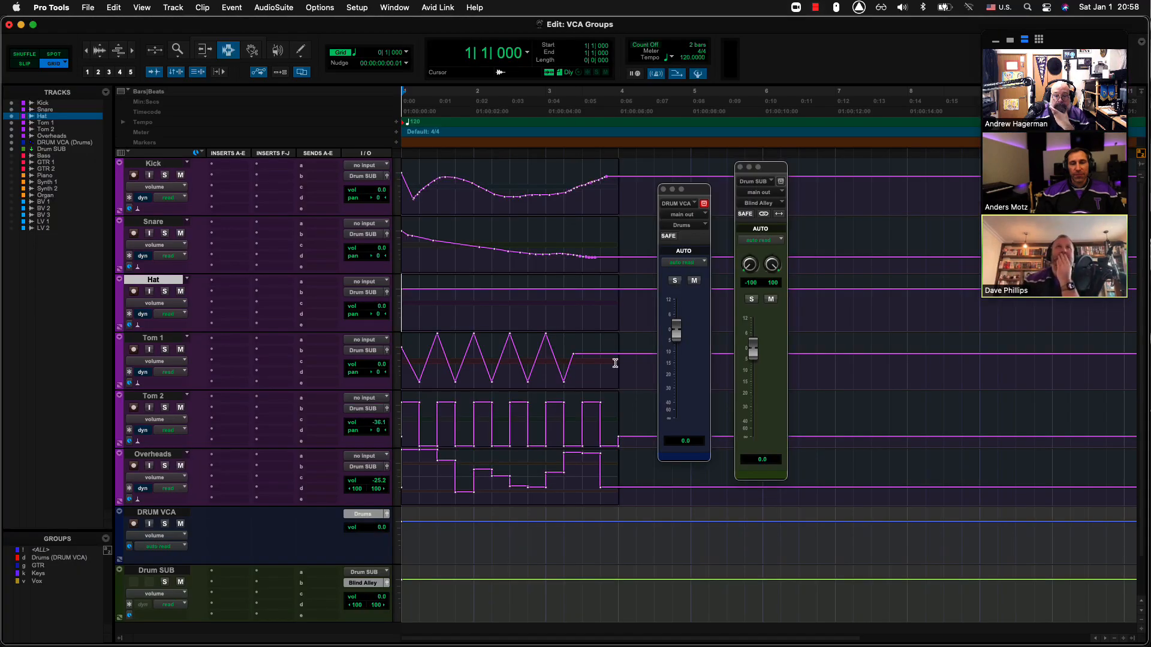
Step: Raise the DRUM VCA master's level to +4.3 dB and look through the commands available for its track
left_click(677, 330)
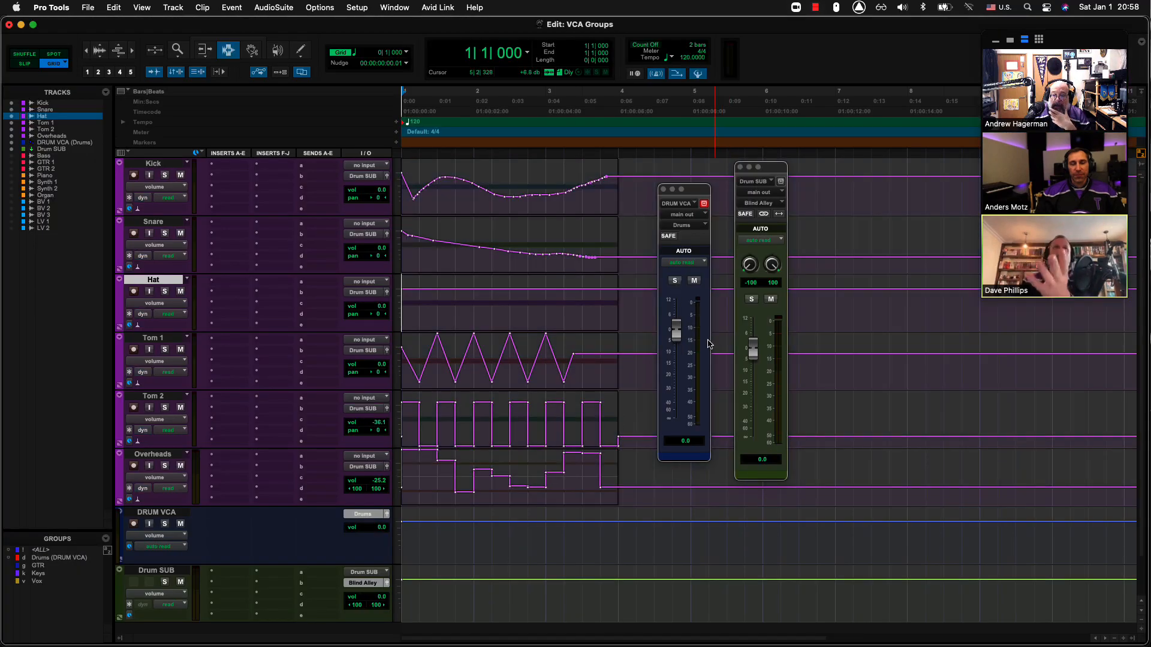
left_click_drag(676, 330, 678, 323)
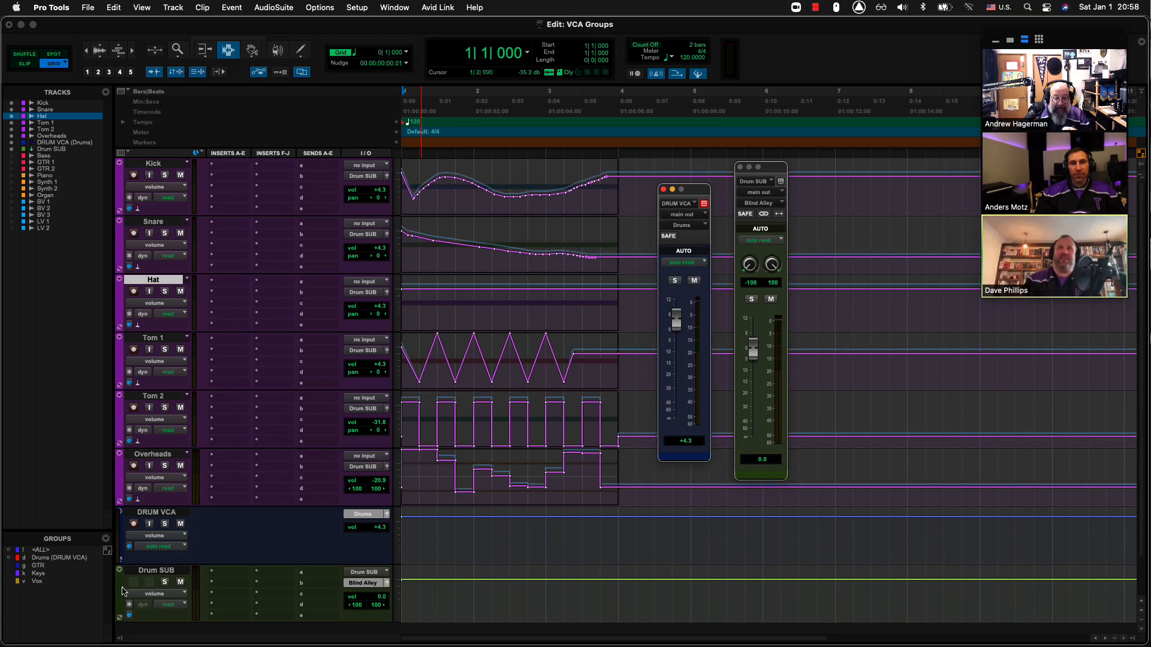
right_click(164, 513)
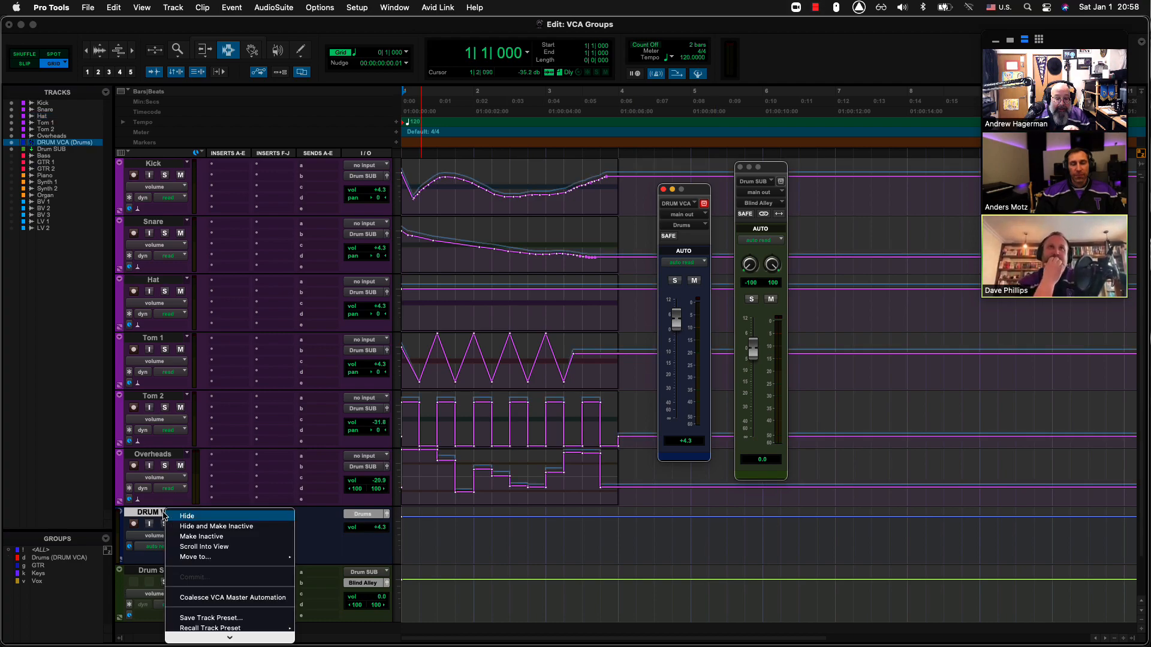
mouse_move(219, 637)
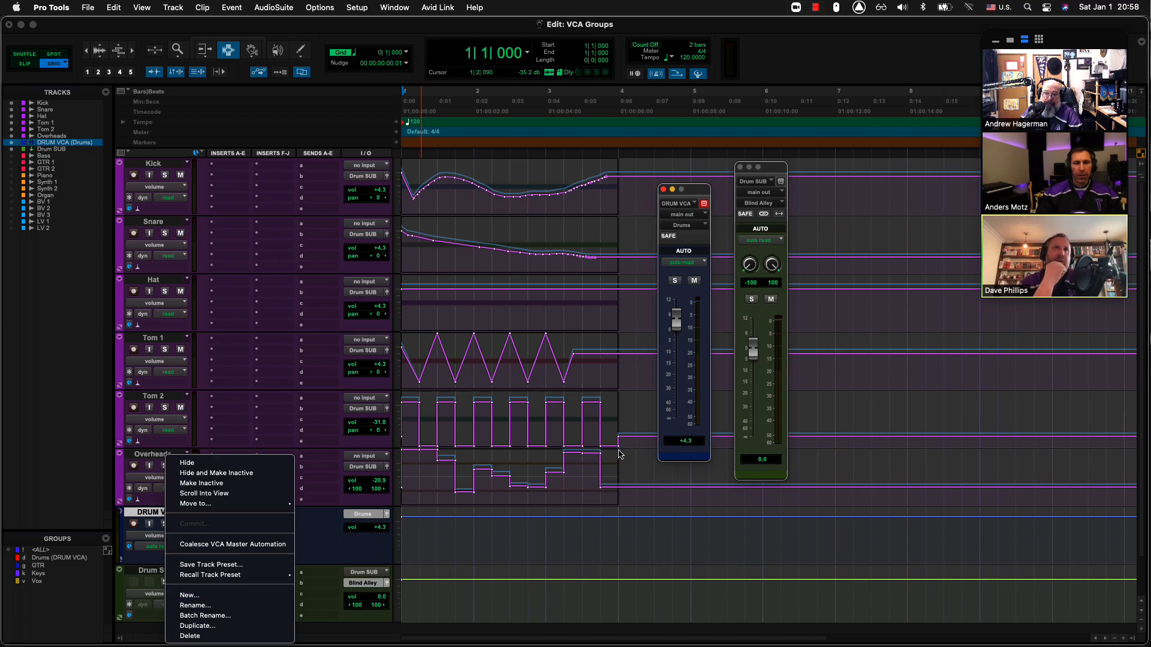
Step: Raise the DRUM VCA master's level to +8.4 dB and coalesce the VCA master automation to its member tracks
left_click(677, 325)
left_click_drag(676, 325, 678, 316)
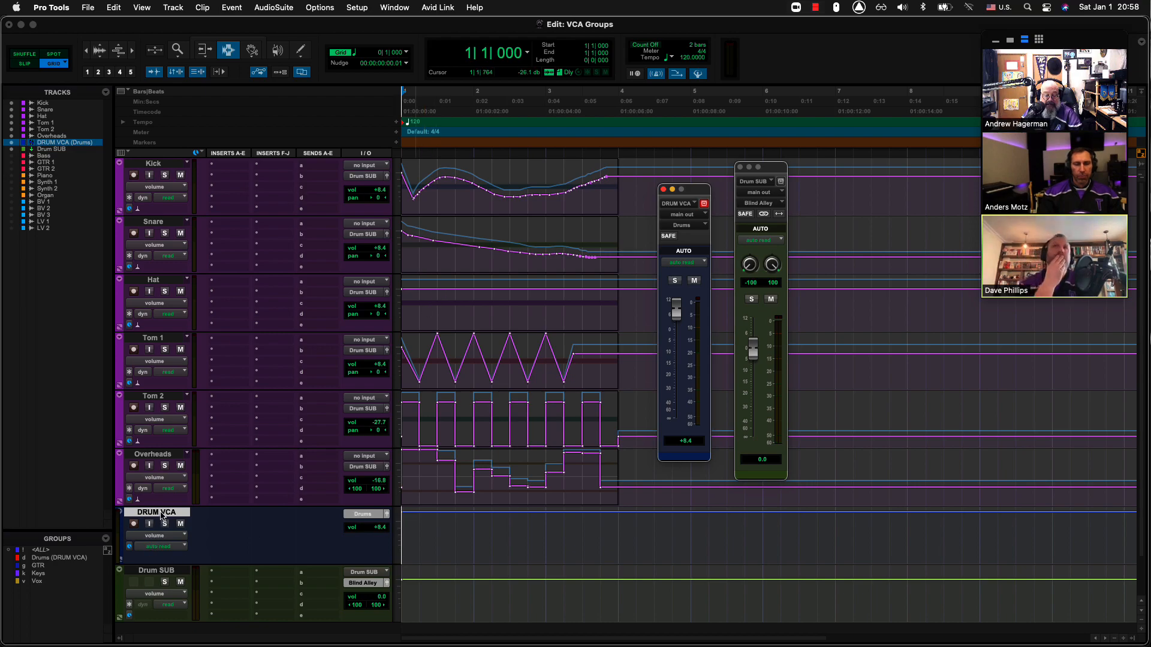
right_click(160, 513)
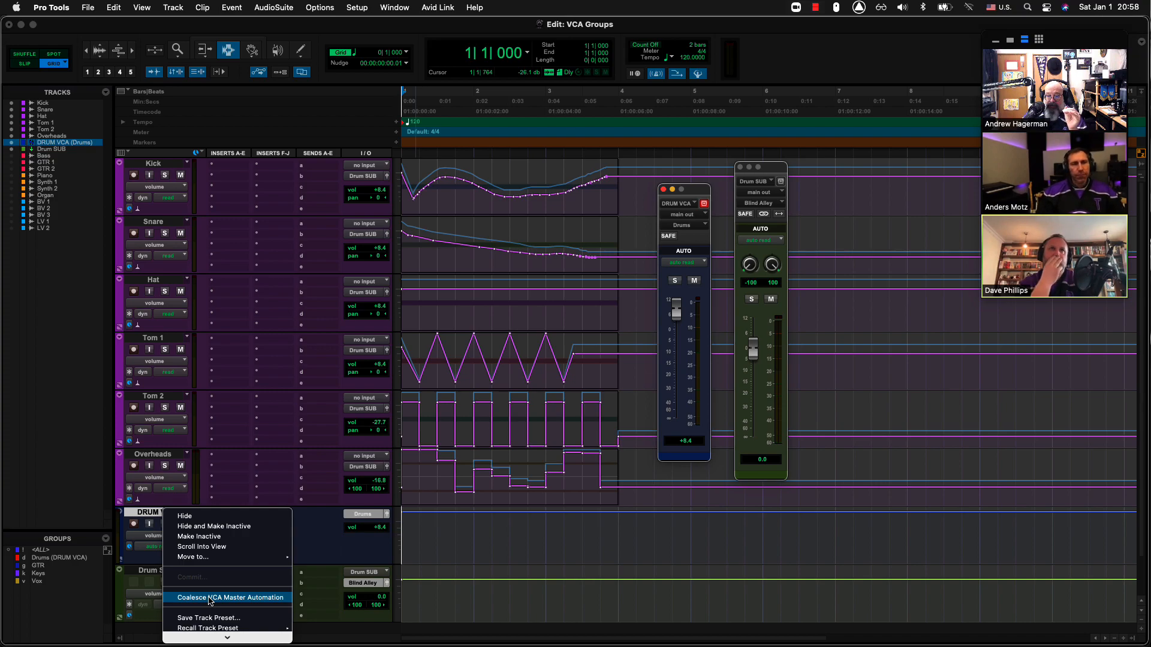
left_click(210, 598)
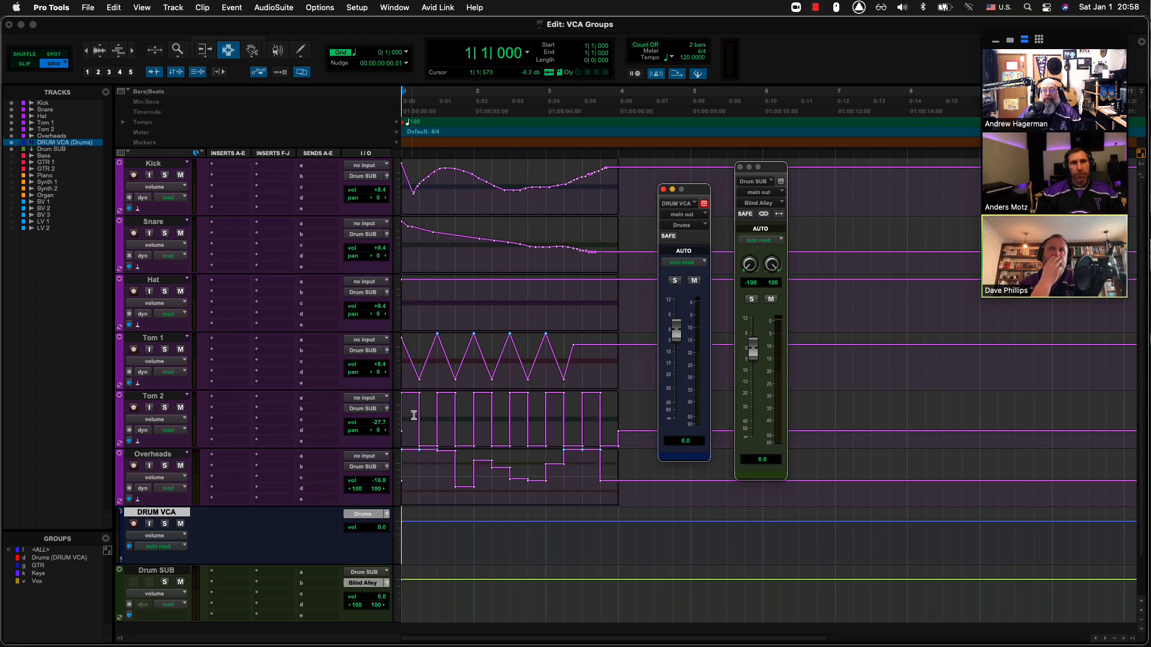
Step: Lower the DRUM VCA master's level to -18.8 dB and bring it back up to -7.5 dB
left_click_drag(676, 331, 678, 377)
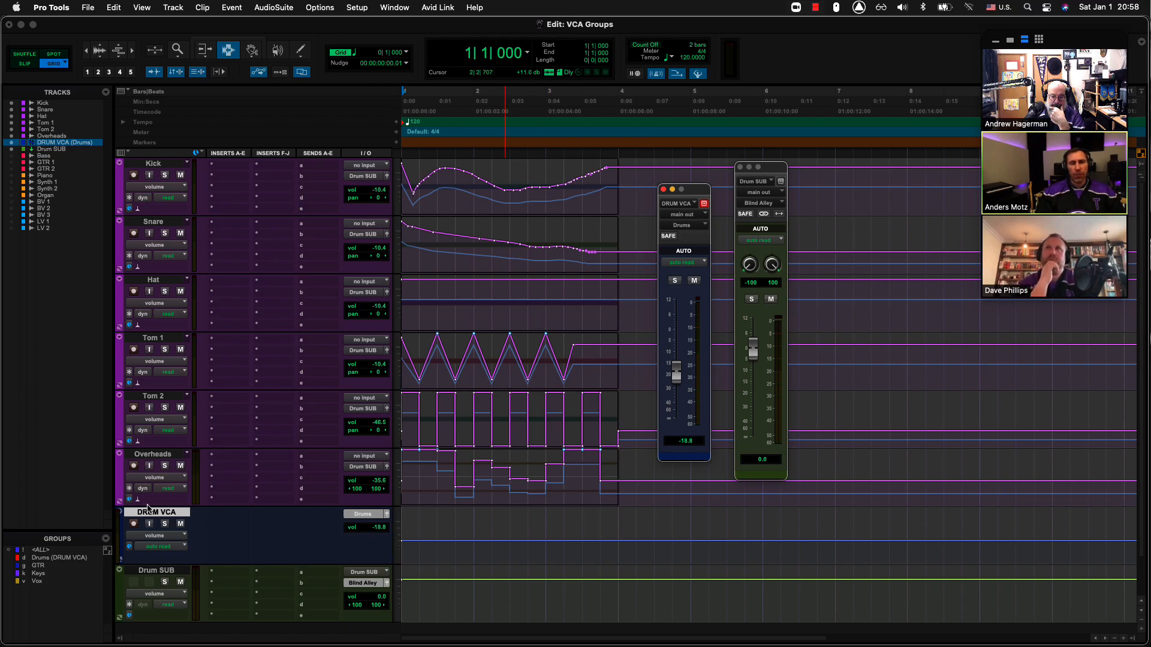
left_click(173, 7)
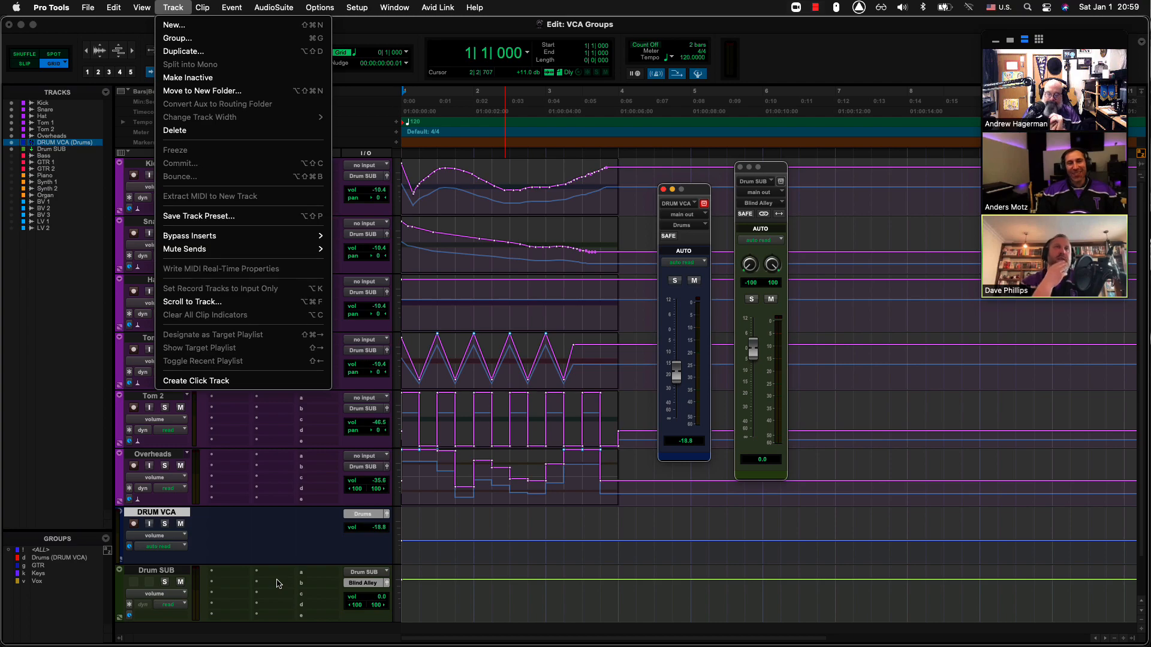
left_click(273, 543)
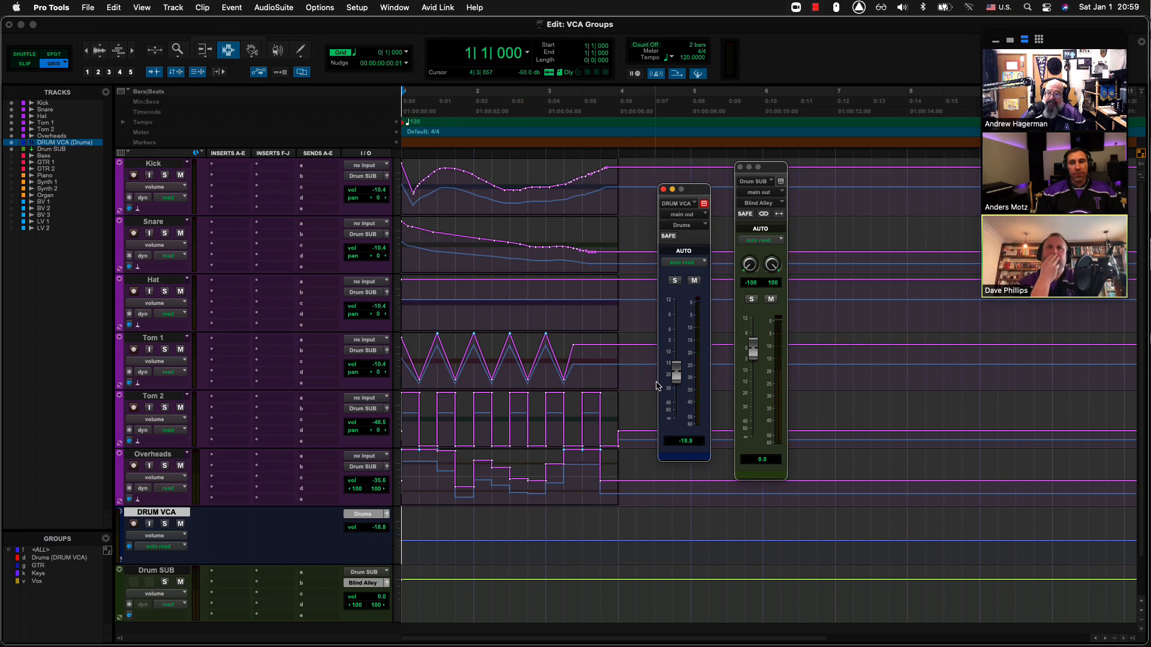
left_click_drag(678, 382, 673, 357)
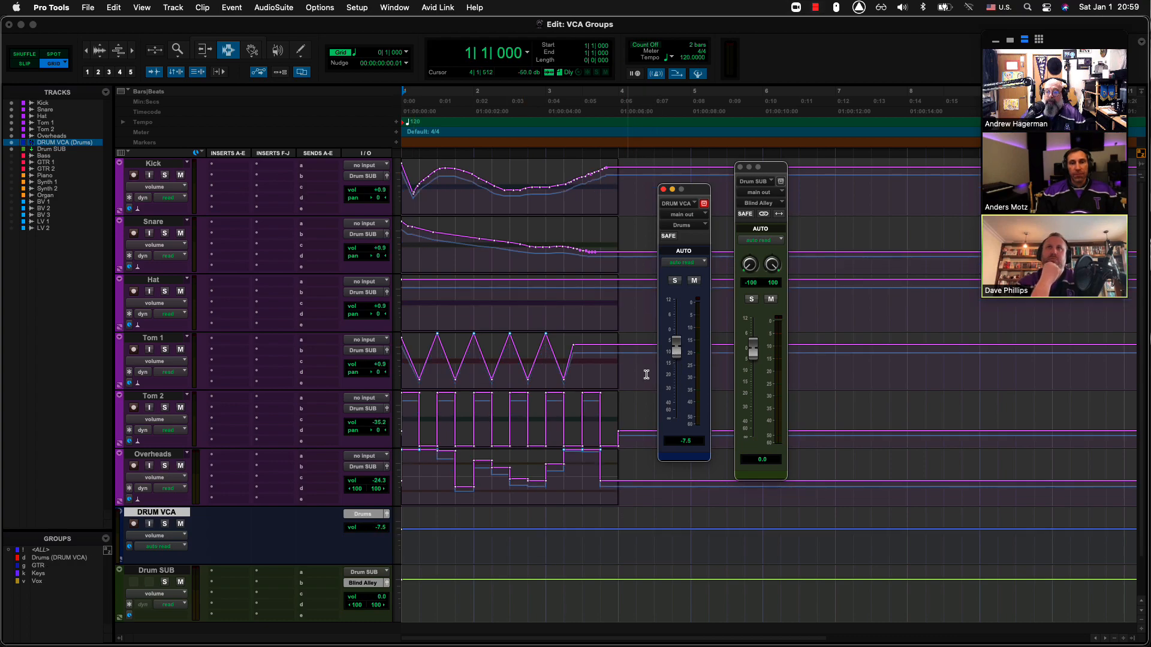